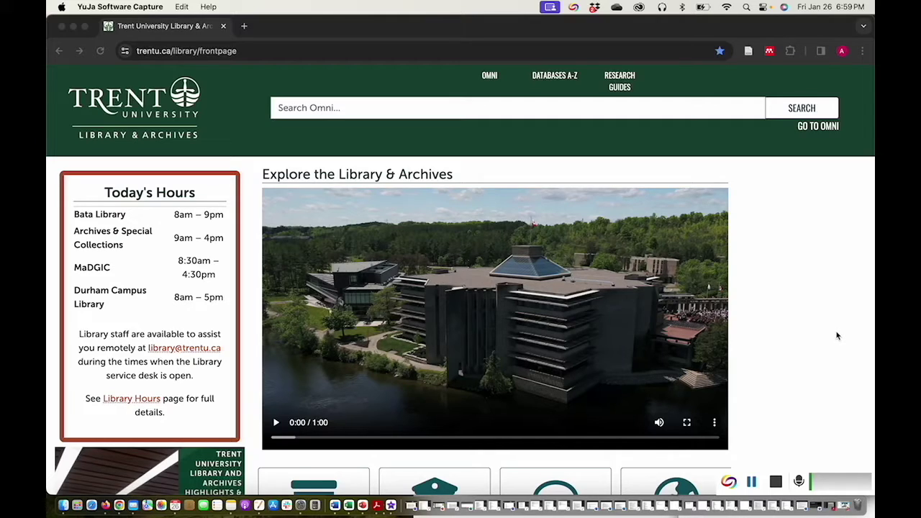
From the library's complete A-Z database list, filter by the Legal database type and open Canadian Legal Information Institute (CanLII).
{"action": "left_click", "coordinate": [553, 81]}
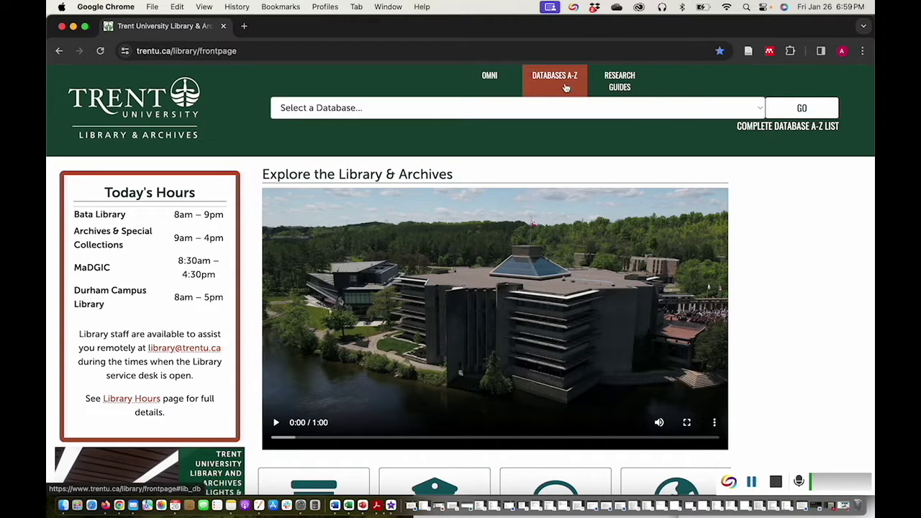
{"action": "left_click", "coordinate": [749, 134]}
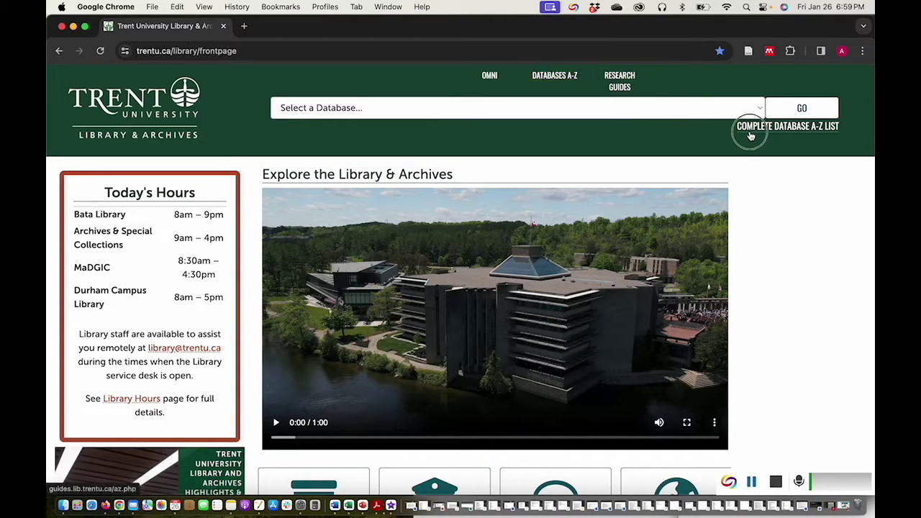
{"action": "scroll", "coordinate": [524, 245], "scroll_direction": "down", "scroll_amount": 3}
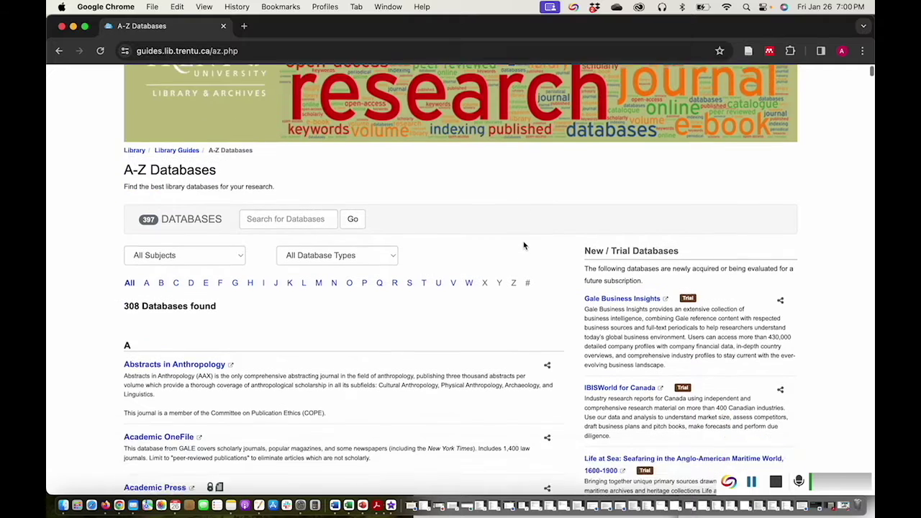
{"action": "left_click", "coordinate": [344, 231]}
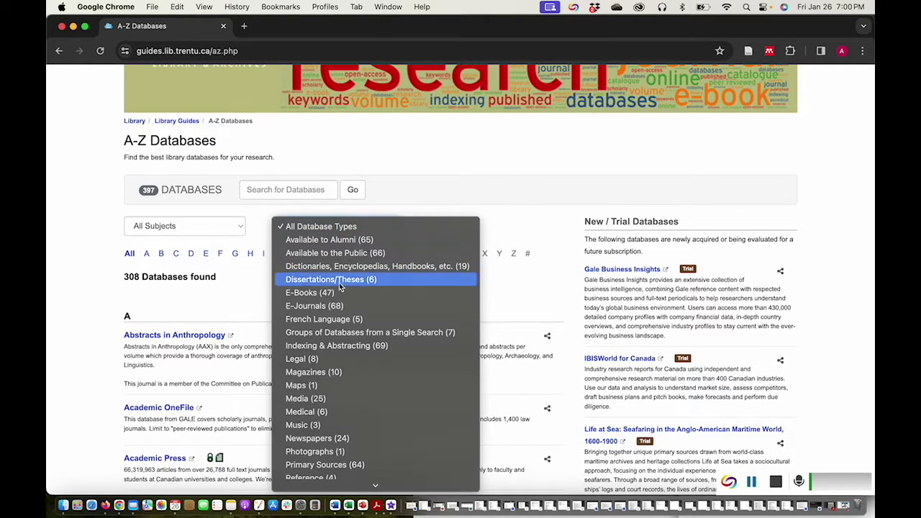
{"action": "left_click", "coordinate": [347, 358]}
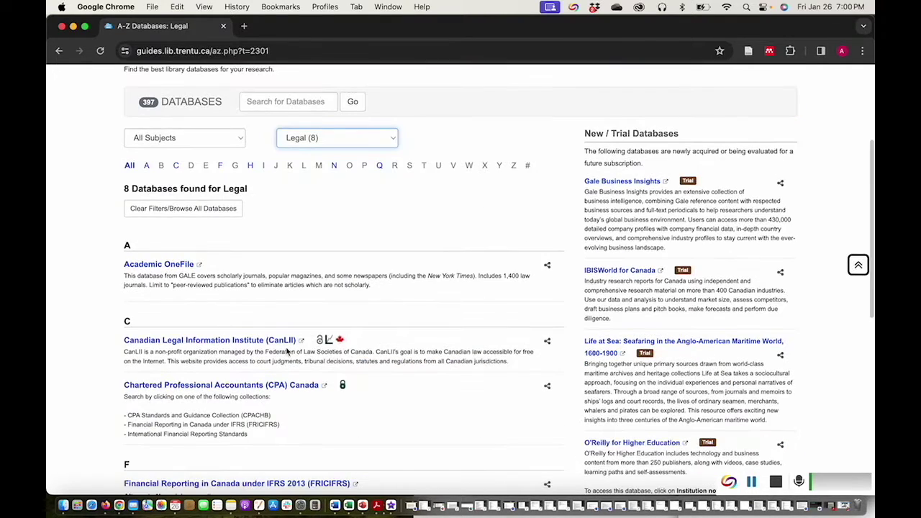
{"action": "left_click", "coordinate": [279, 341]}
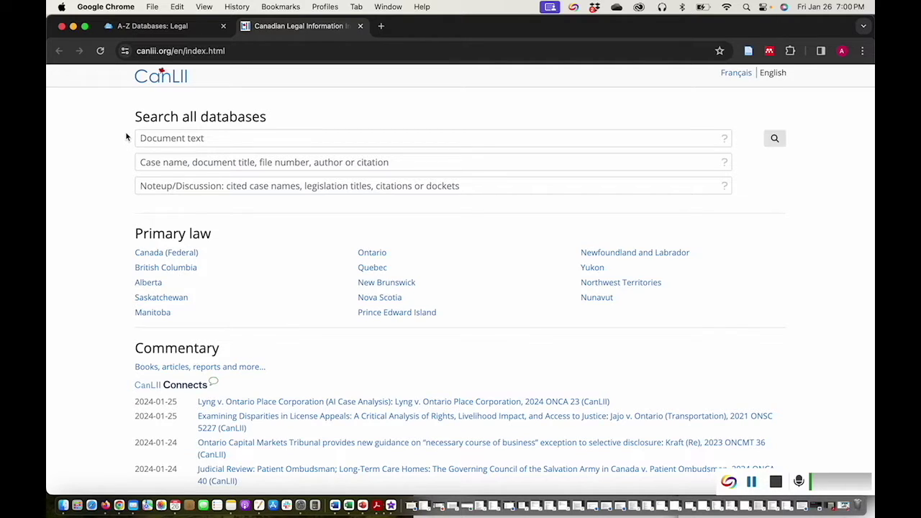
{"action": "left_click", "coordinate": [159, 141]}
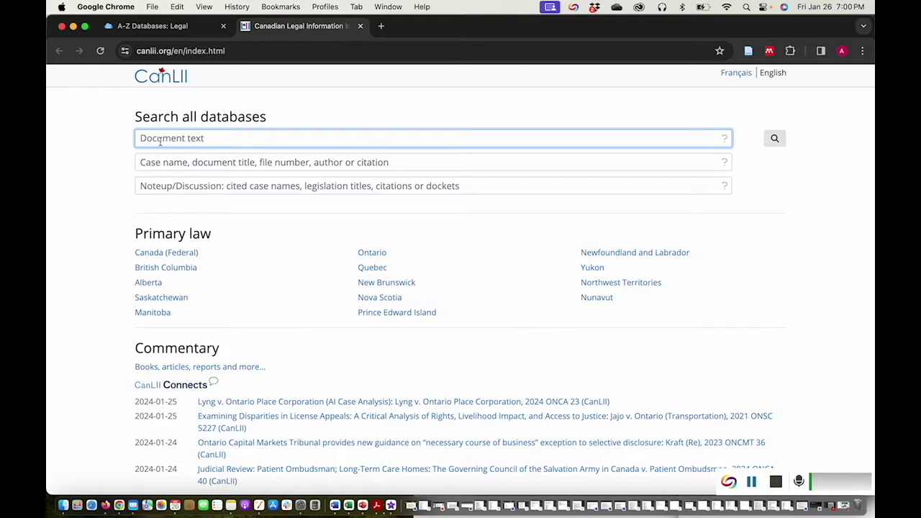
{"action": "left_click", "coordinate": [160, 163]}
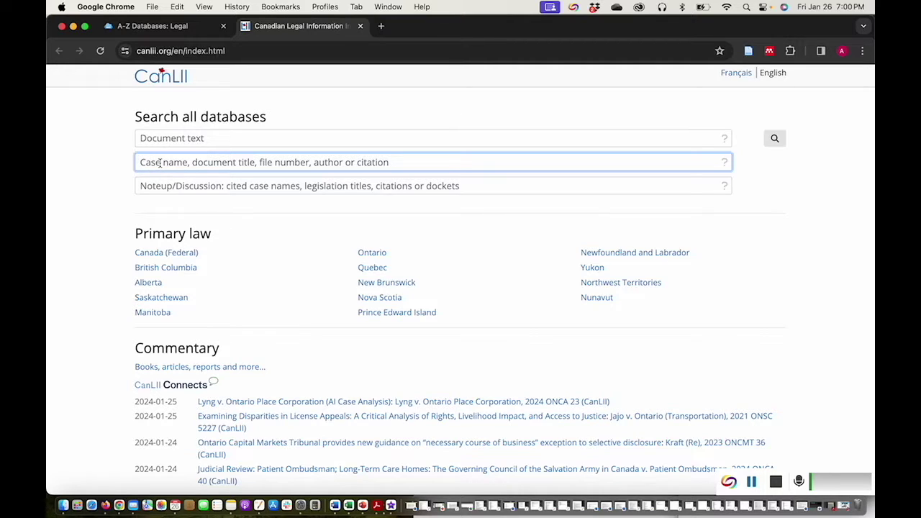
{"action": "key", "text": "Tab"}
Enter DNA evidence identification appeal as the document text search terms.
{"action": "left_click", "coordinate": [155, 137]}
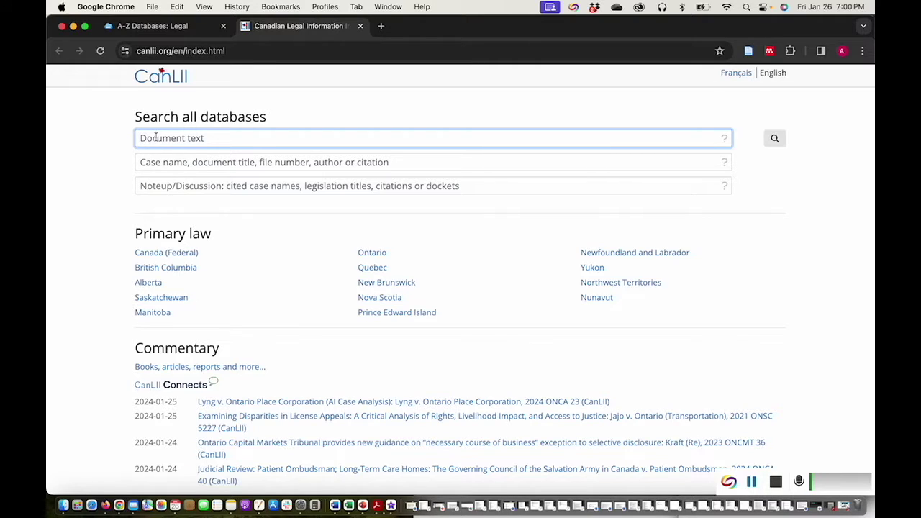
{"action": "type", "text": "DN"}
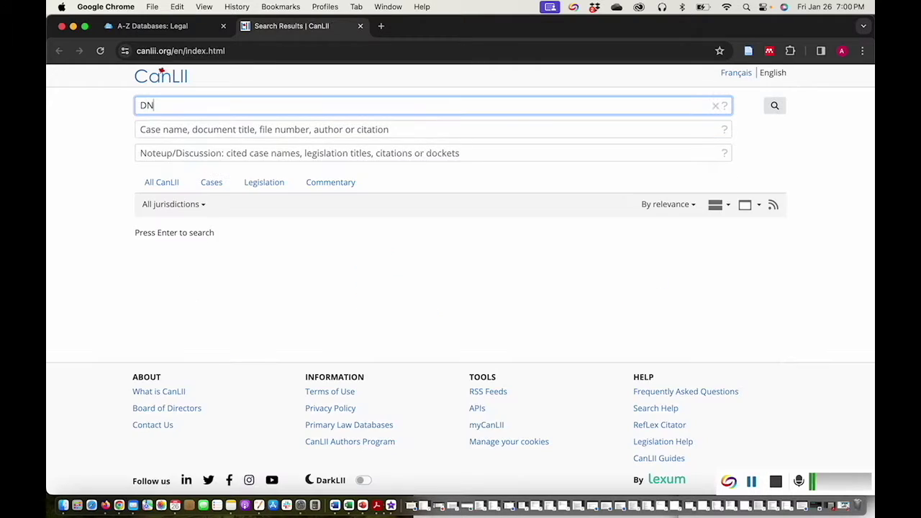
{"action": "type", "text": "A evidence"}
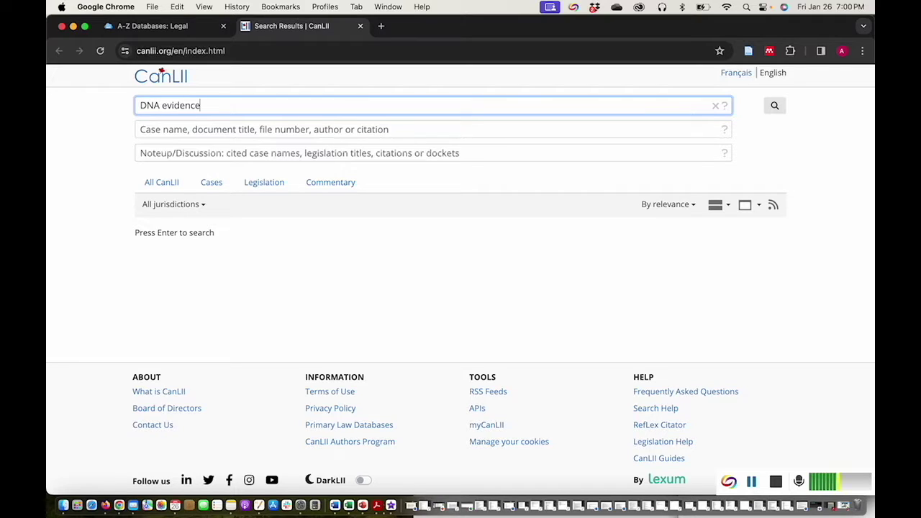
{"action": "type", "text": " identification"}
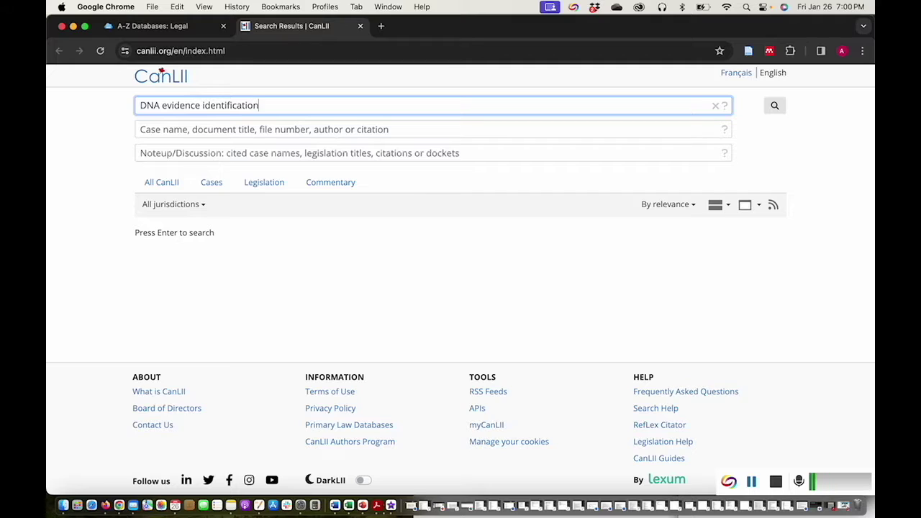
{"action": "type", "text": " appeal"}
Enclose DNA evidence in quotation marks as a phrase and shorten identification to the truncated term identif*.
{"action": "left_click", "coordinate": [138, 105]}
{"action": "type", "text": "\""}
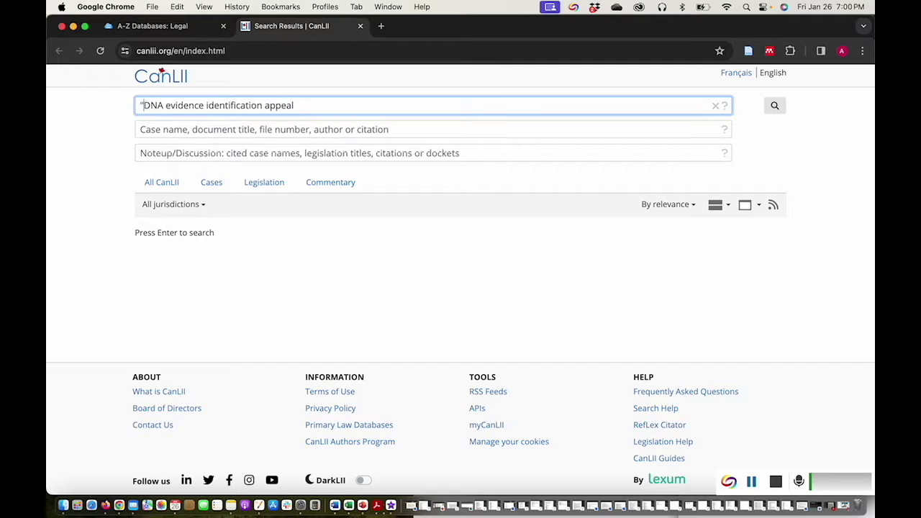
{"action": "left_click", "coordinate": [204, 106]}
{"action": "type", "text": "\""}
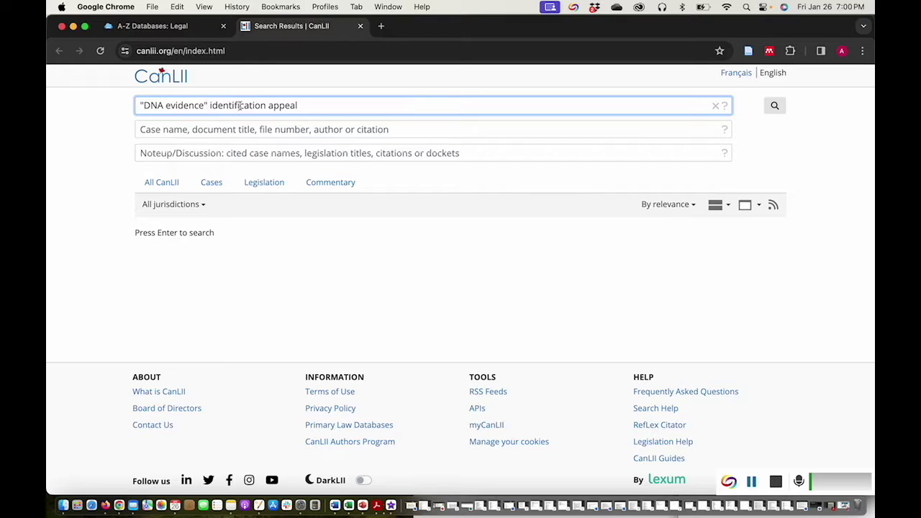
{"action": "left_click_drag", "start_coordinate": [266, 105], "coordinate": [238, 105]}
{"action": "key", "text": "BackSpace"}
{"action": "type", "text": "*"}
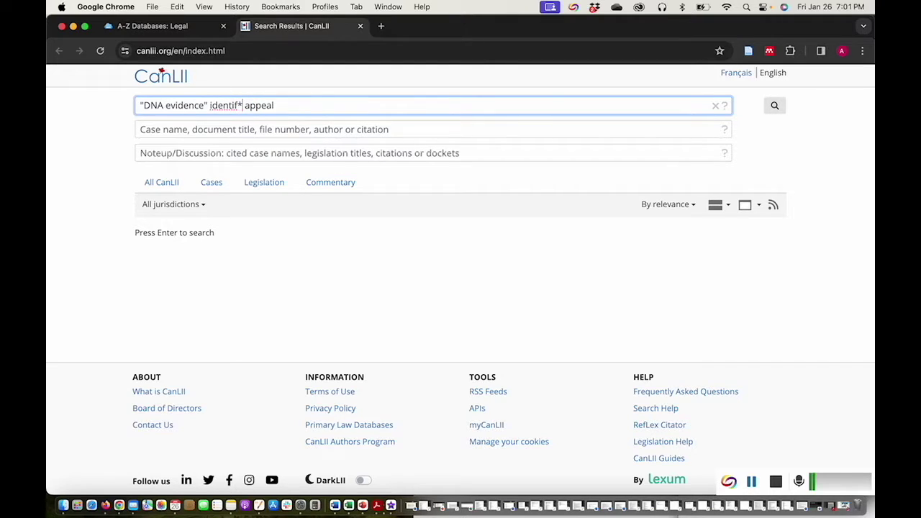
Insert the AND operator between "DNA evidence" and identif*, and between identif* and appeal.
{"action": "left_click", "coordinate": [207, 105]}
{"action": "type", "text": "AND"}
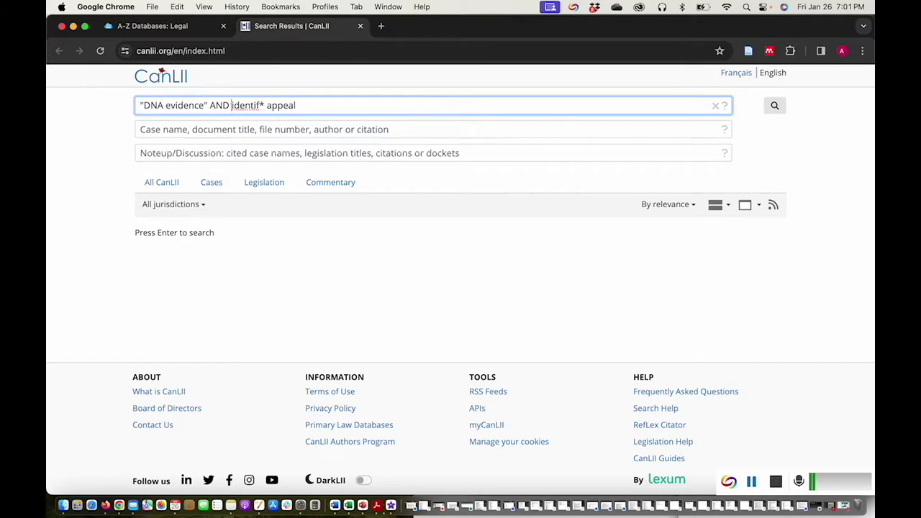
{"action": "left_click", "coordinate": [266, 105]}
{"action": "type", "text": "AND"}
Add the alternatives OR DNA data bank OR DNA profiling OR fingerprinting OR DNA analysis after the "DNA evidence" phrase.
{"action": "type", "text": "OR DNA data"}
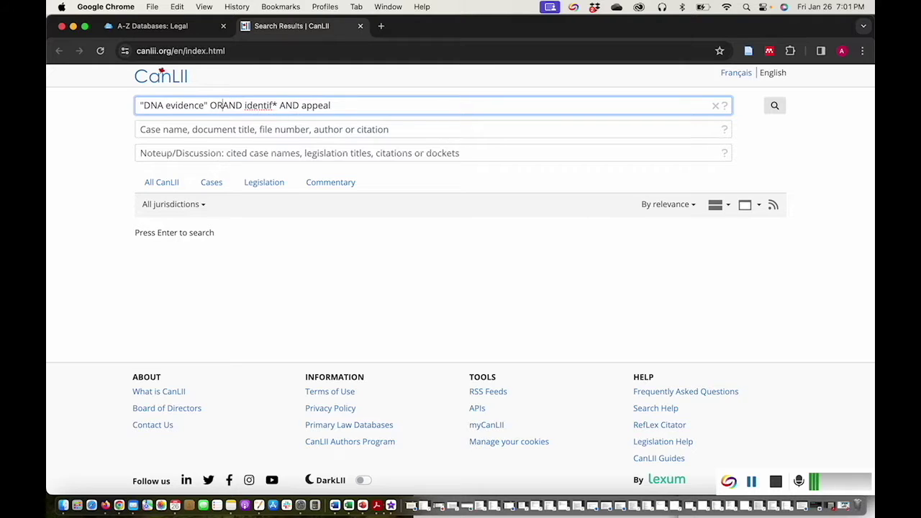
{"action": "type", "text": " bank OR DNA"}
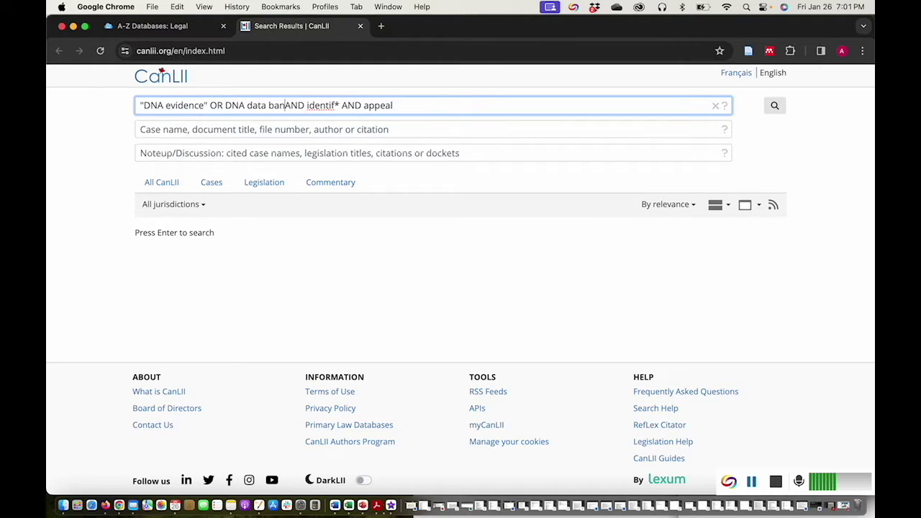
{"action": "type", "text": " profiling OR"}
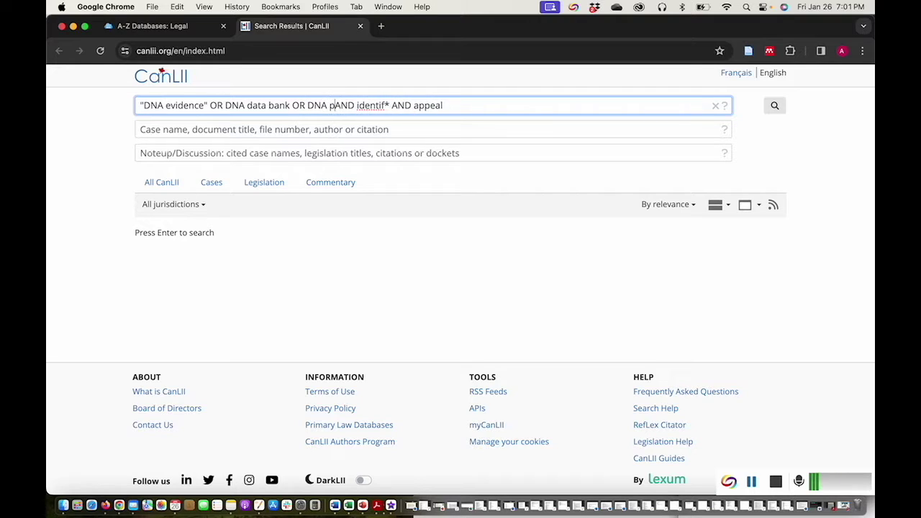
{"action": "type", "text": " fingerprinting"}
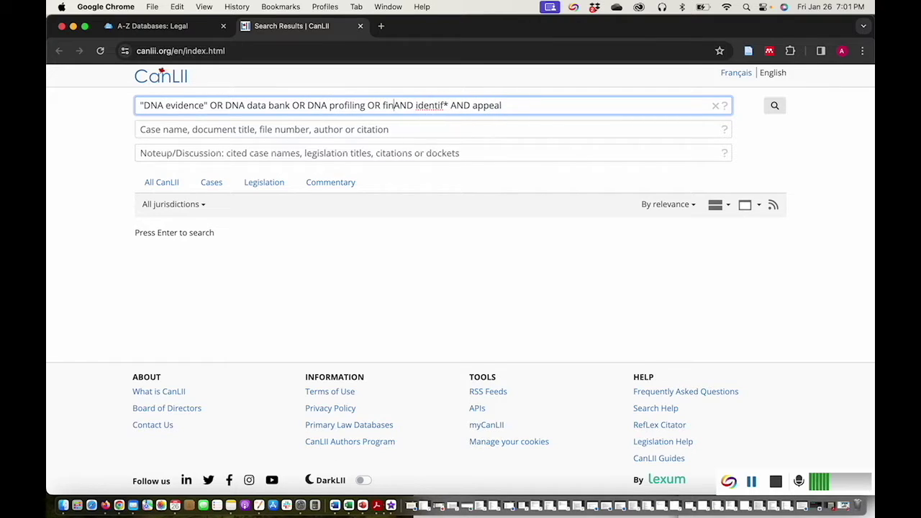
{"action": "type", "text": " OR DNA a"}
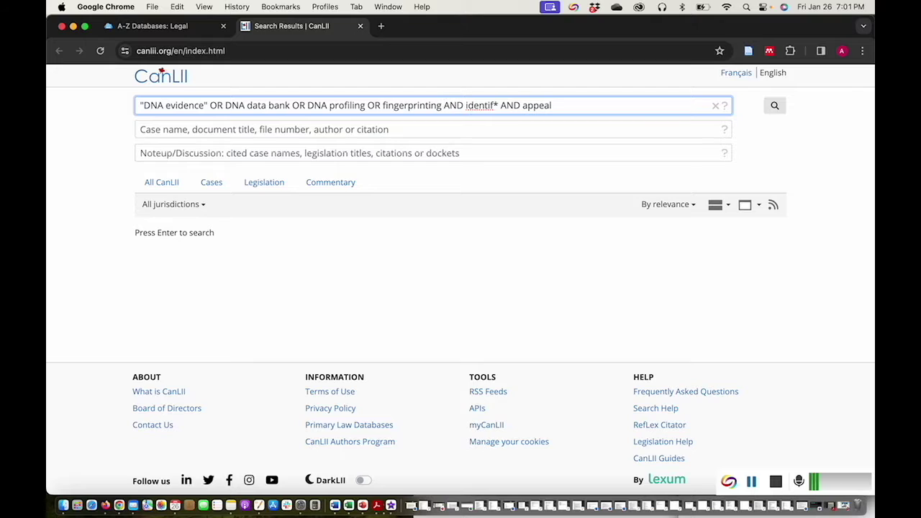
{"action": "type", "text": "nalysis"}
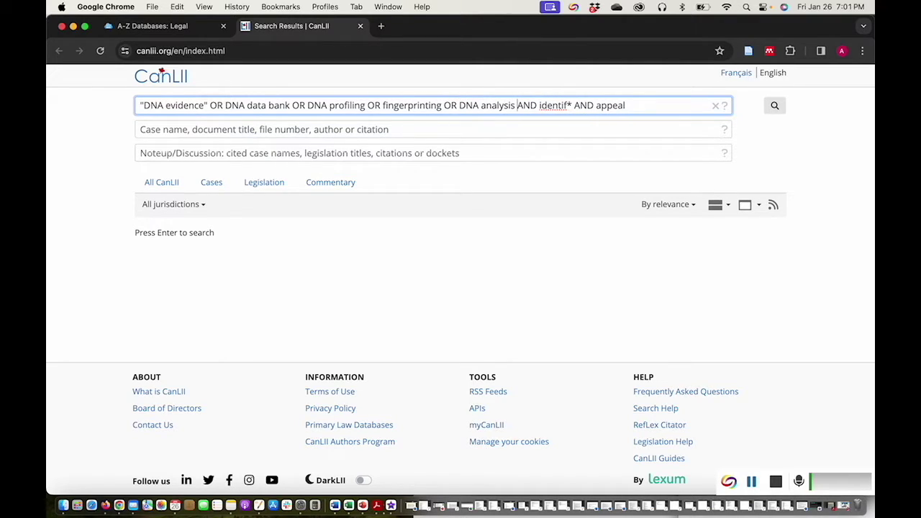
Enclose DNA data bank, DNA profiling and DNA analysis each in quotation marks so they are searched as phrases.
{"action": "left_click", "coordinate": [227, 106]}
{"action": "type", "text": "\""}
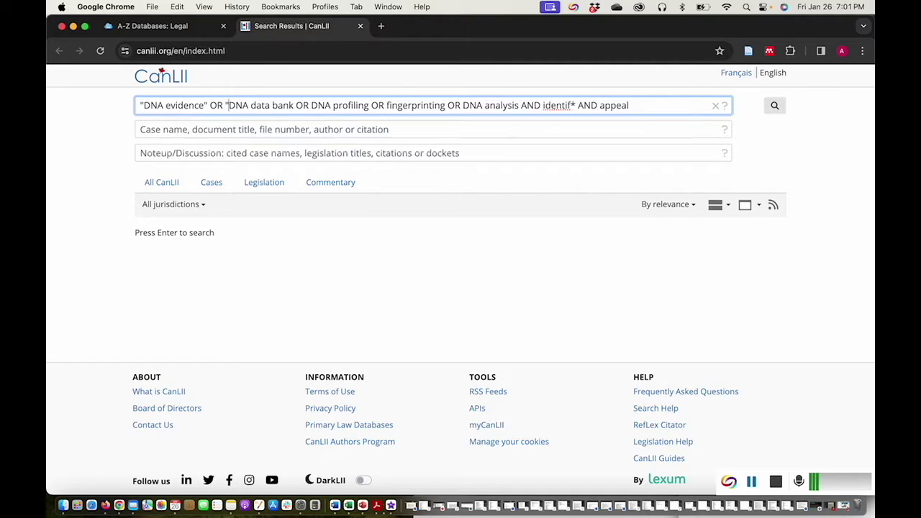
{"action": "left_click", "coordinate": [295, 106]}
{"action": "type", "text": "\""}
{"action": "left_click", "coordinate": [315, 106]}
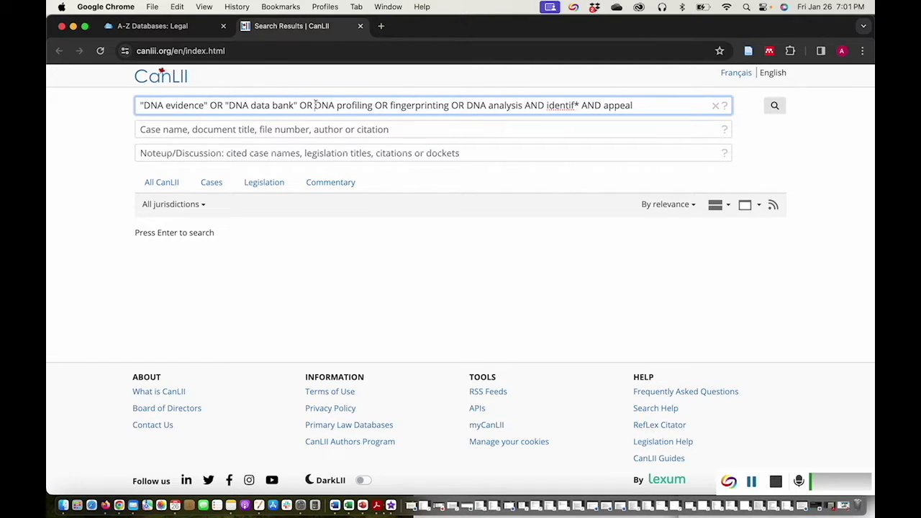
{"action": "type", "text": "\""}
{"action": "left_click", "coordinate": [377, 106]}
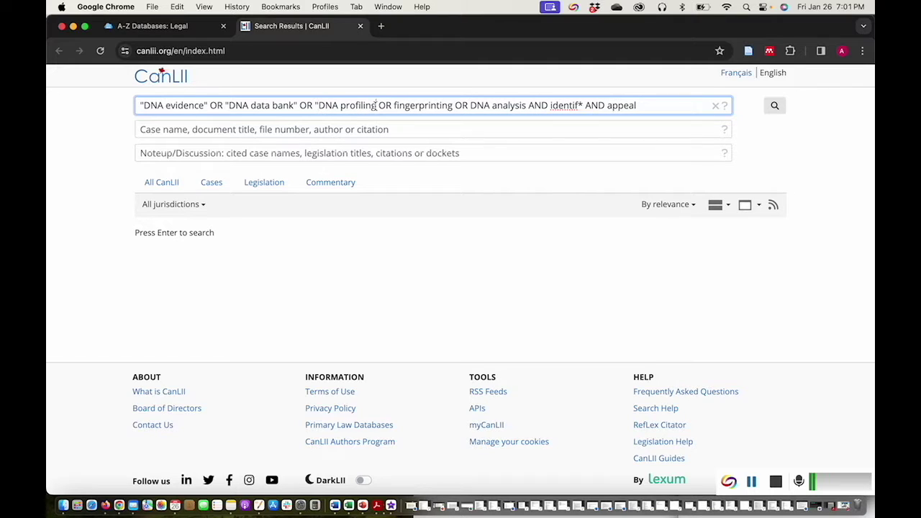
{"action": "type", "text": "\""}
{"action": "left_click", "coordinate": [475, 106]}
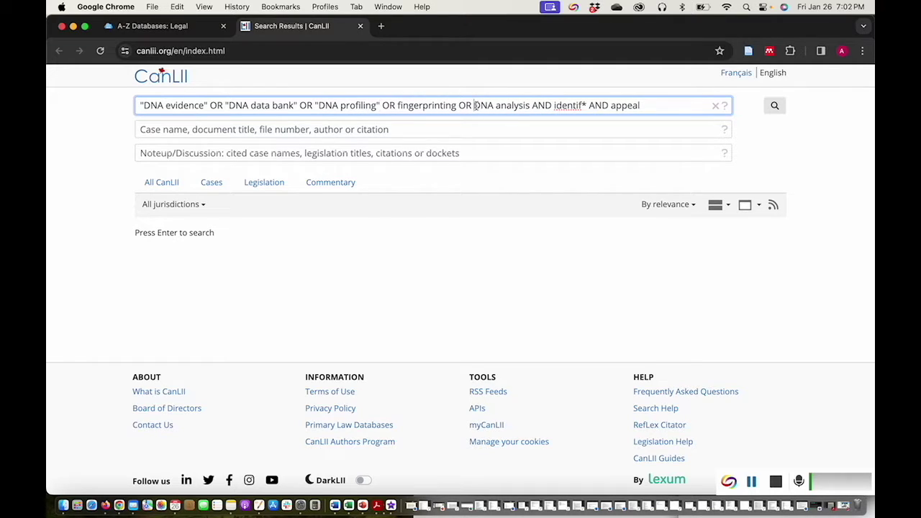
{"action": "type", "text": "\""}
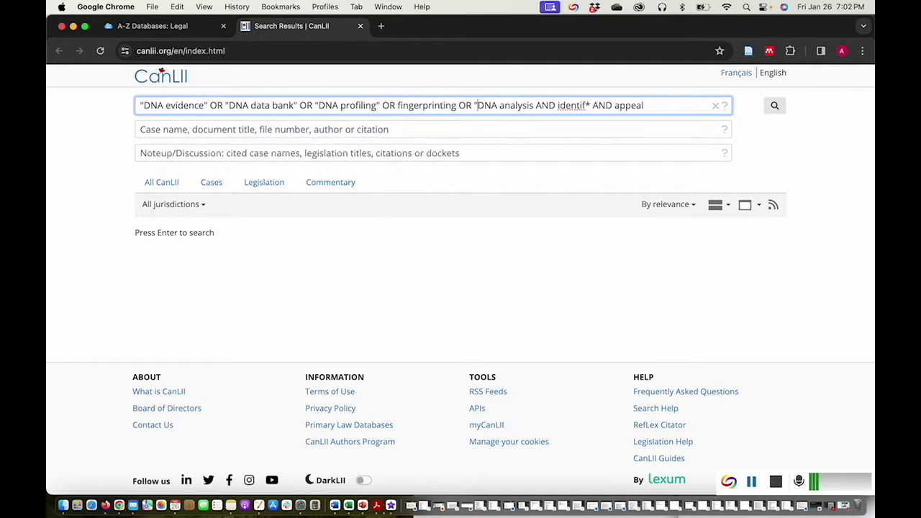
{"action": "left_click", "coordinate": [533, 105]}
{"action": "type", "text": "\""}
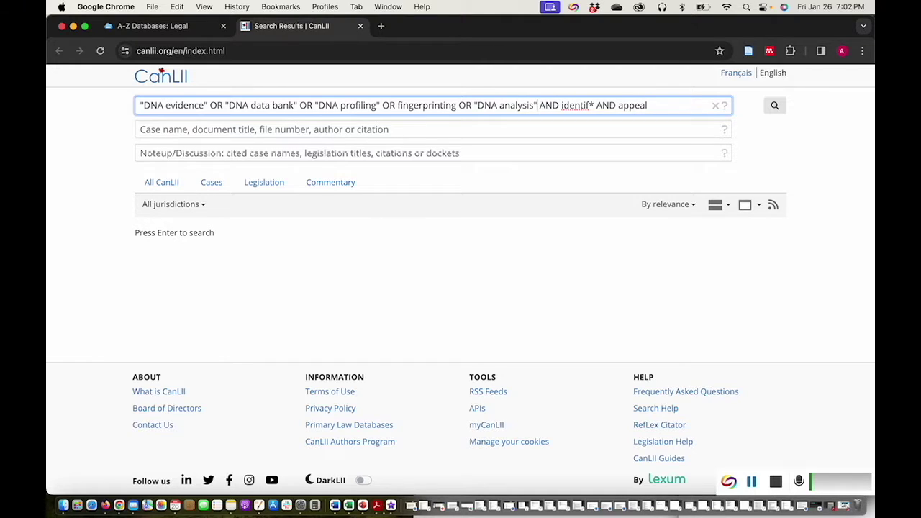
Apply truncation inside the first two added phrases, making them "DNA data bank*" and "DNA profil*".
{"action": "left_click", "coordinate": [292, 105]}
{"action": "type", "text": "*"}
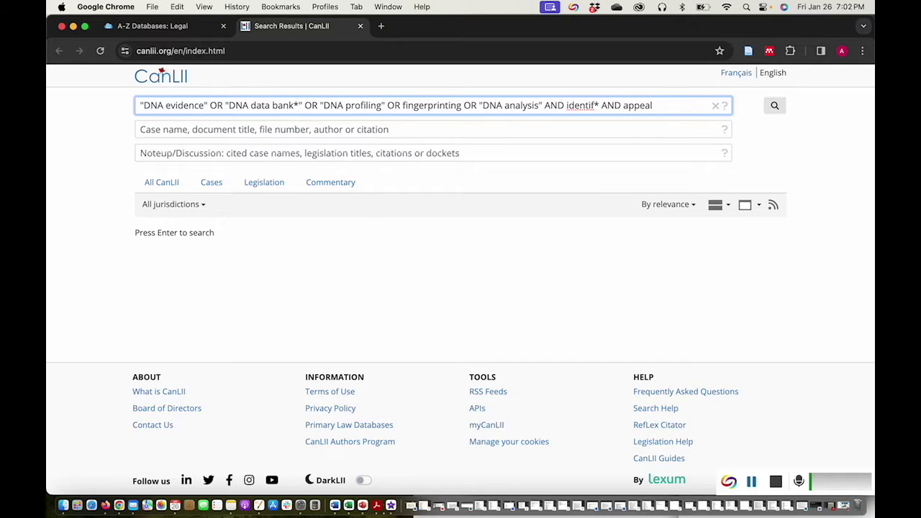
{"action": "left_click", "coordinate": [379, 105]}
{"action": "left_click", "coordinate": [375, 105]}
{"action": "key", "text": "BackSpace"}
{"action": "key", "text": "BackSpace"}
{"action": "key", "text": "BackSpace"}
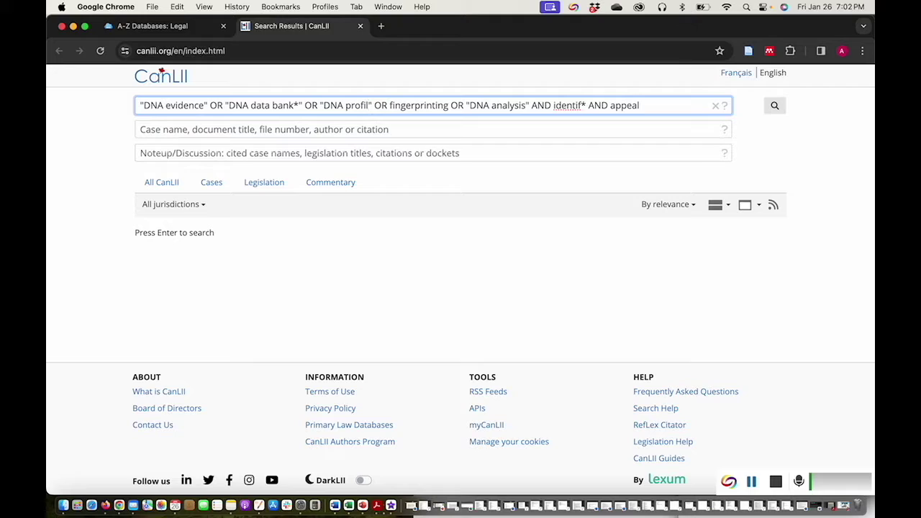
{"action": "type", "text": "*"}
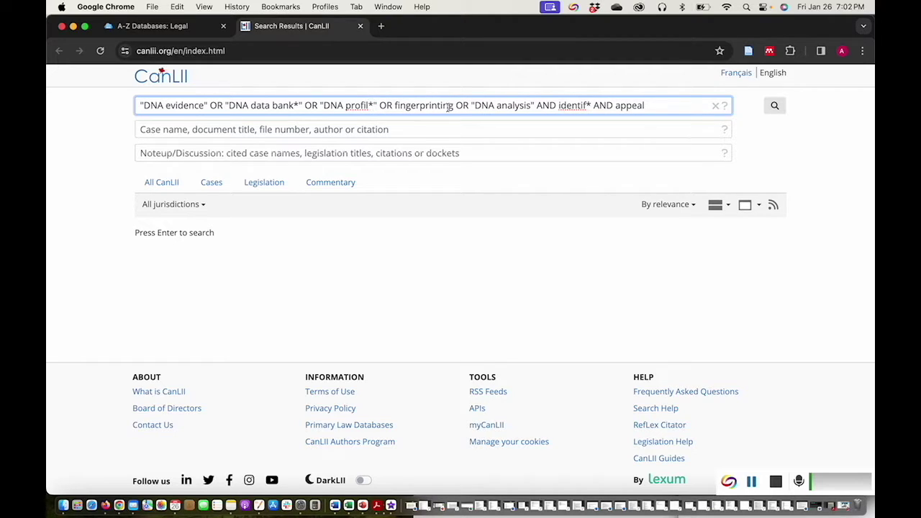
Truncate fingerprinting to fingerprint* and the DNA analysis phrase to "DNA analys*".
{"action": "left_click_drag", "start_coordinate": [452, 105], "coordinate": [441, 105]}
{"action": "type", "text": "*"}
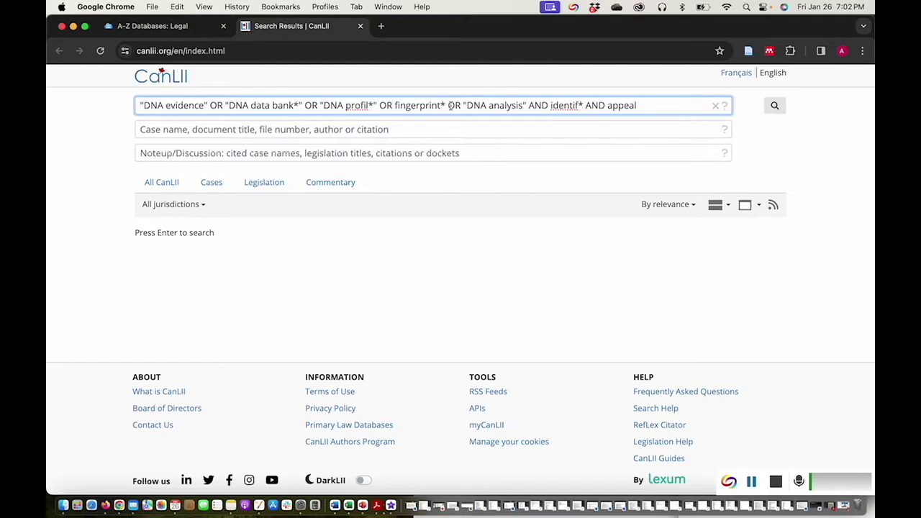
{"action": "left_click", "coordinate": [525, 105]}
{"action": "key", "text": "BackSpace"}
{"action": "left_click_drag", "start_coordinate": [524, 105], "coordinate": [515, 105]}
{"action": "type", "text": "*\""}
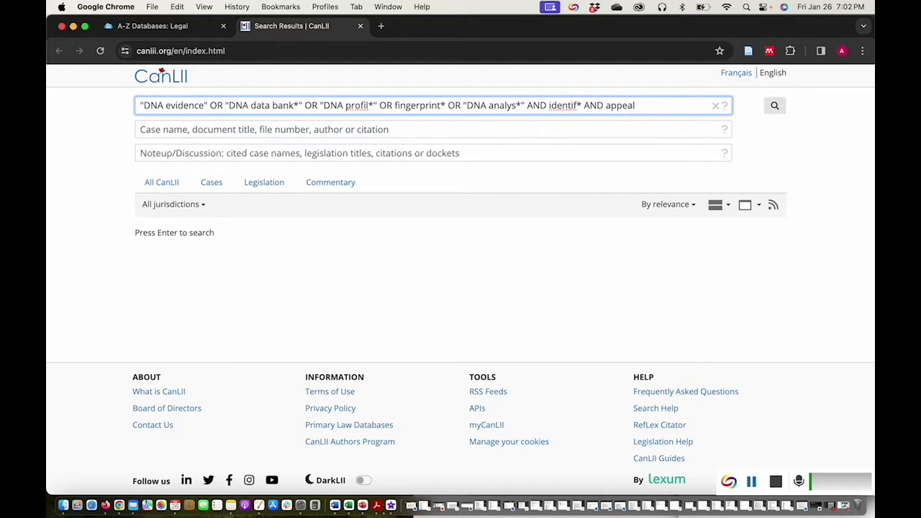
Consult the search operators help for the document text field, close it and run the DNA evidence query.
{"action": "left_click", "coordinate": [637, 106]}
{"action": "left_click", "coordinate": [724, 106]}
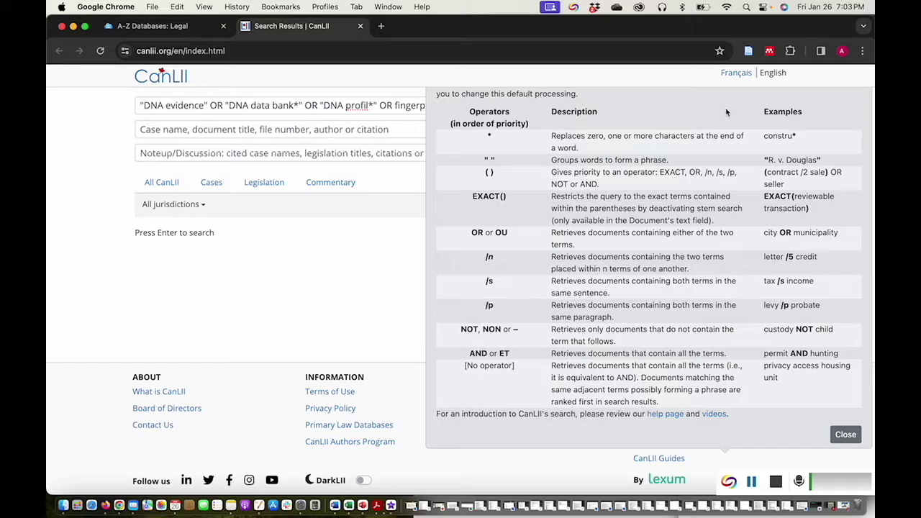
{"action": "left_click", "coordinate": [842, 436]}
{"action": "left_click", "coordinate": [776, 108]}
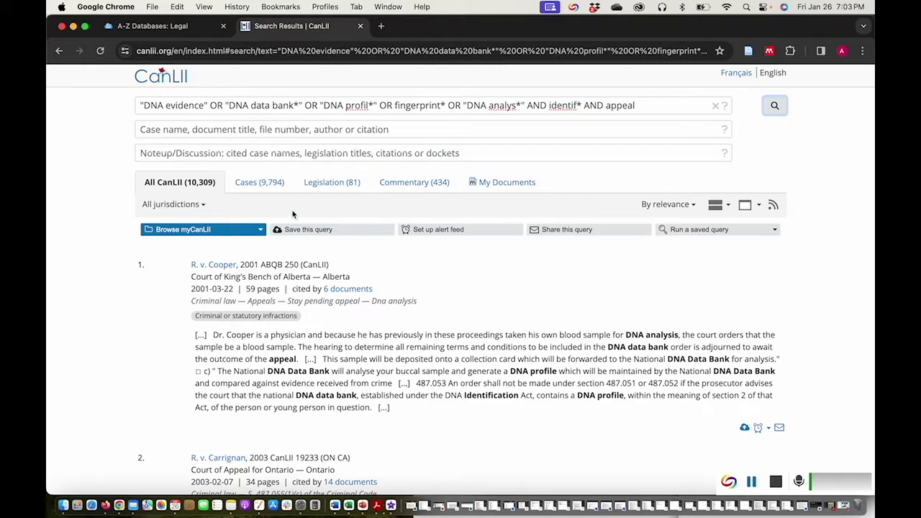
Limit the search results to cases and check the options of the jurisdiction, court and date filters.
{"action": "left_click", "coordinate": [253, 186]}
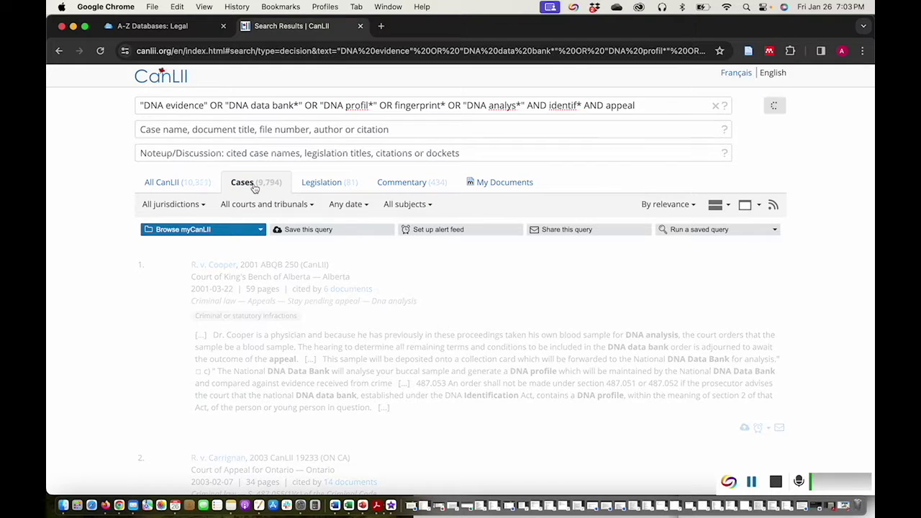
{"action": "left_click", "coordinate": [188, 209]}
{"action": "left_click", "coordinate": [187, 210]}
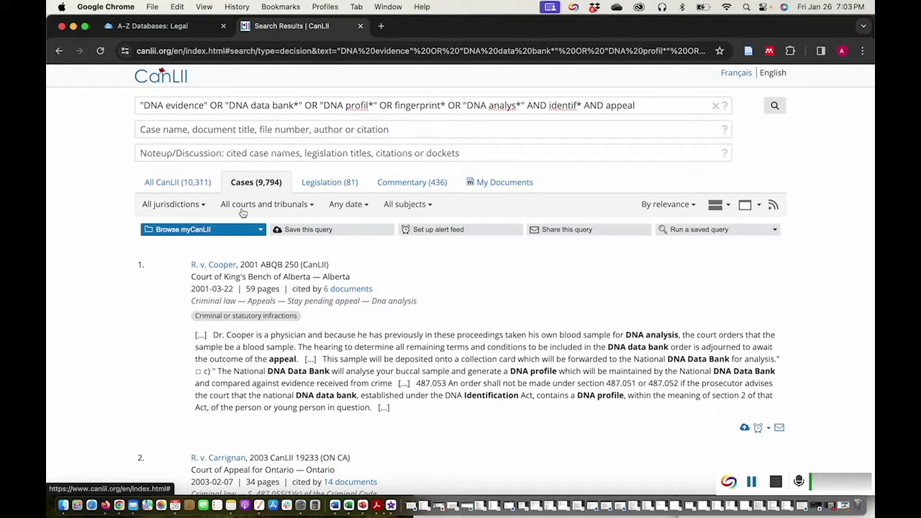
{"action": "left_click", "coordinate": [244, 211]}
{"action": "left_click", "coordinate": [248, 211]}
{"action": "left_click", "coordinate": [341, 210]}
{"action": "left_click", "coordinate": [344, 211]}
Look through the list of subject filters for the cases and close it without choosing any.
{"action": "left_click", "coordinate": [414, 210]}
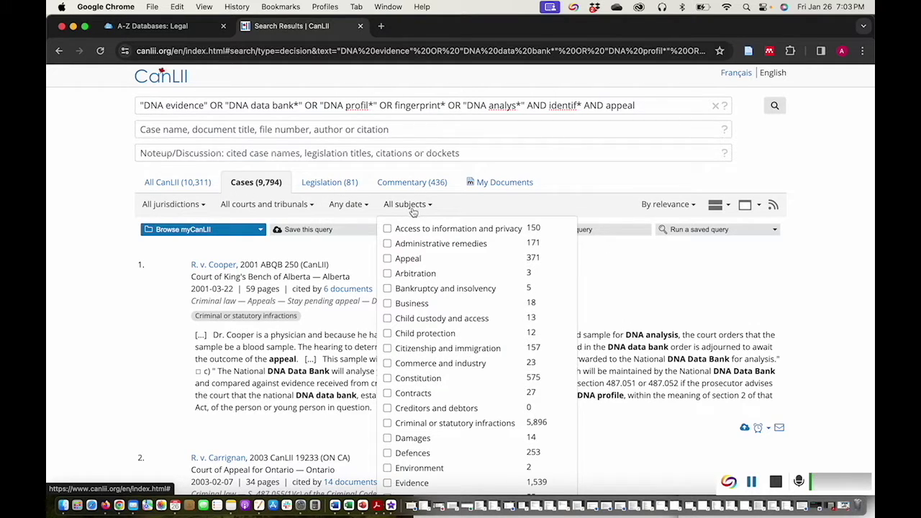
{"action": "scroll", "coordinate": [492, 310], "scroll_direction": "down", "scroll_amount": 3}
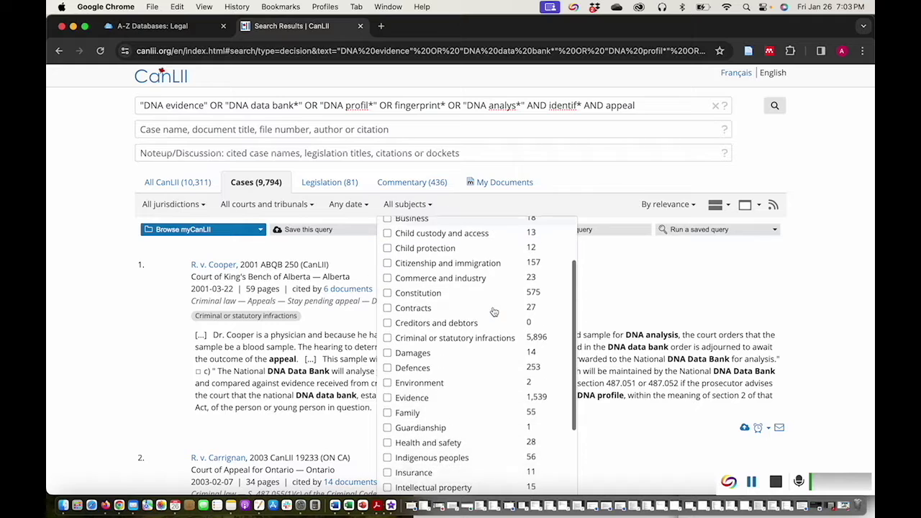
{"action": "scroll", "coordinate": [494, 312], "scroll_direction": "down", "scroll_amount": 6}
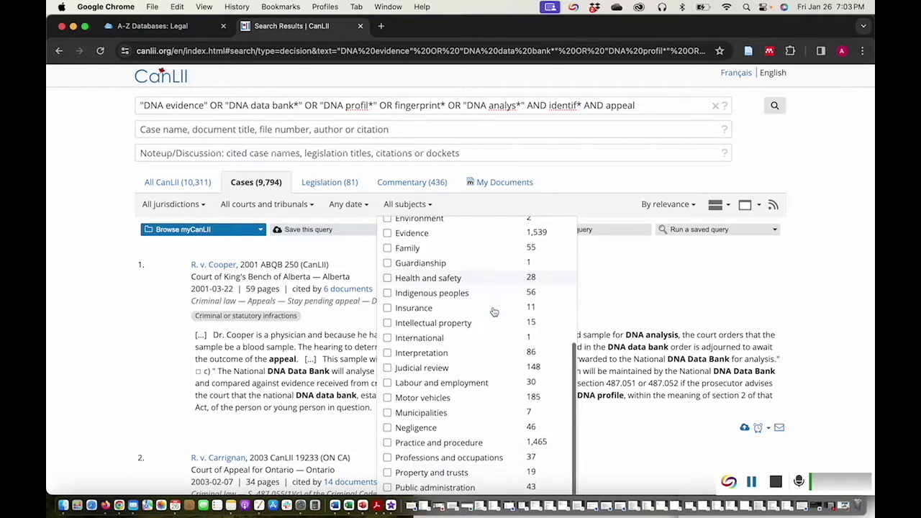
{"action": "scroll", "coordinate": [495, 312], "scroll_direction": "down", "scroll_amount": 3}
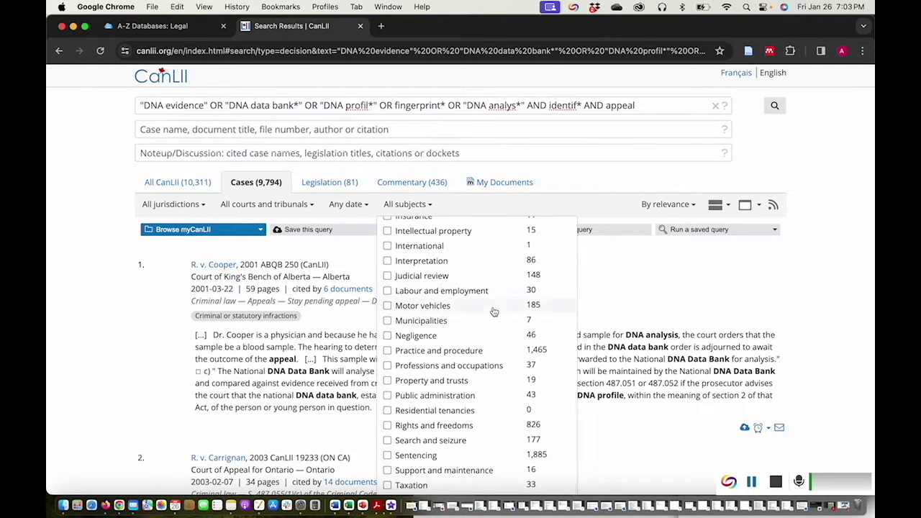
{"action": "left_click", "coordinate": [354, 253]}
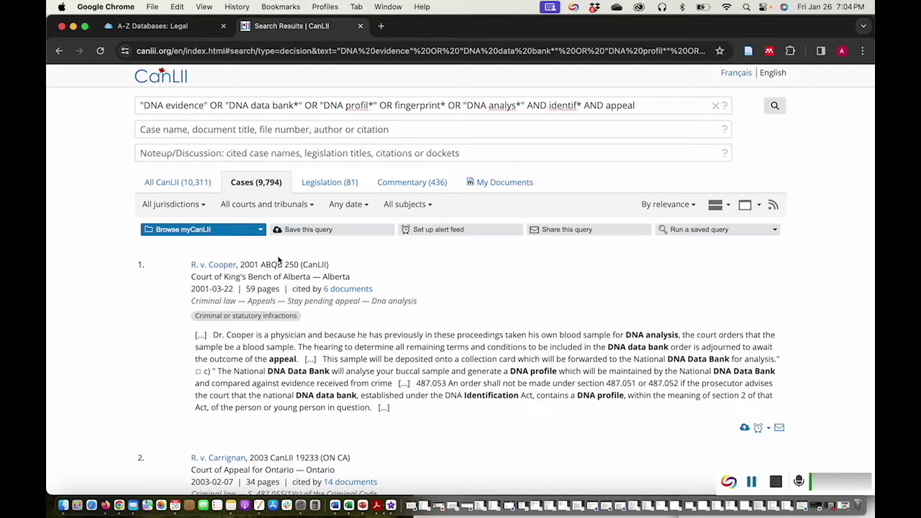
Filter the cases to the Canada (Federal) jurisdiction and to appeal courts.
{"action": "left_click", "coordinate": [192, 206]}
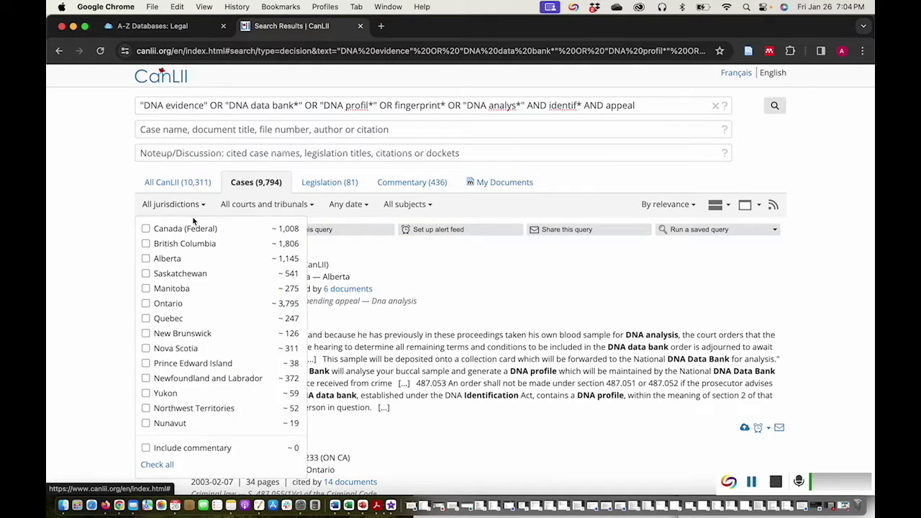
{"action": "left_click", "coordinate": [193, 230]}
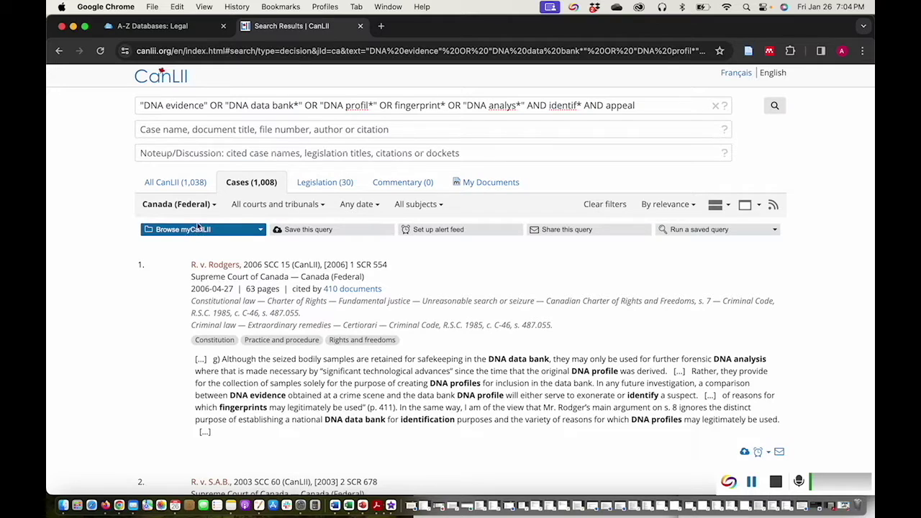
{"action": "left_click", "coordinate": [259, 205]}
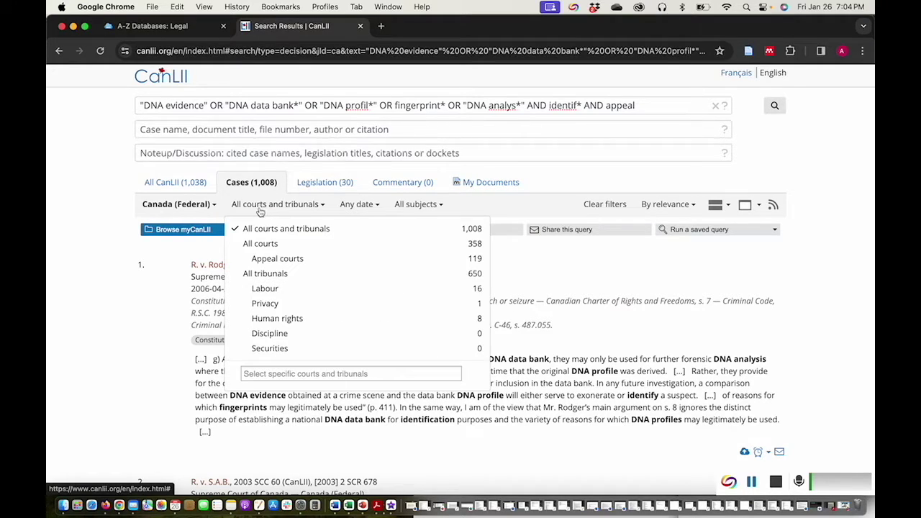
{"action": "left_click", "coordinate": [318, 267]}
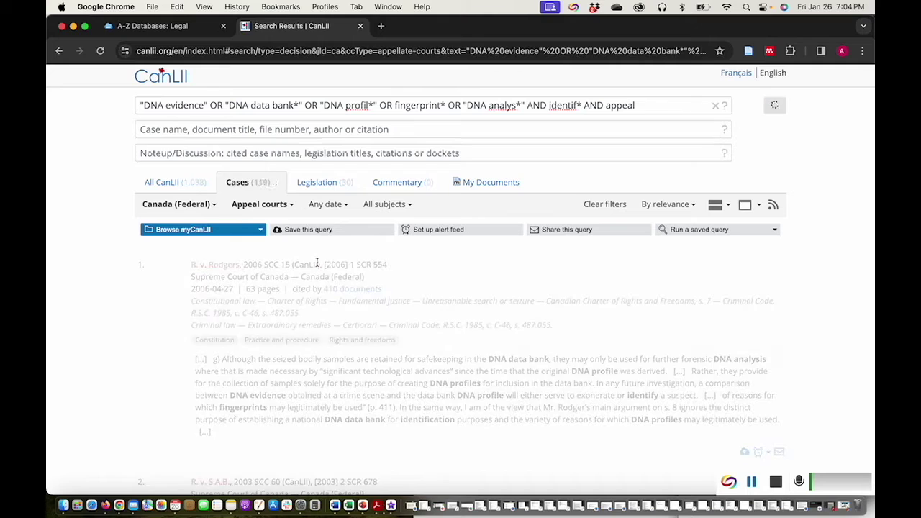
Open the first case result, 2006 SCC 15, and skim the judgment for the highlighted search terms and linked citations.
{"action": "scroll", "coordinate": [316, 263], "scroll_direction": "down", "scroll_amount": 1}
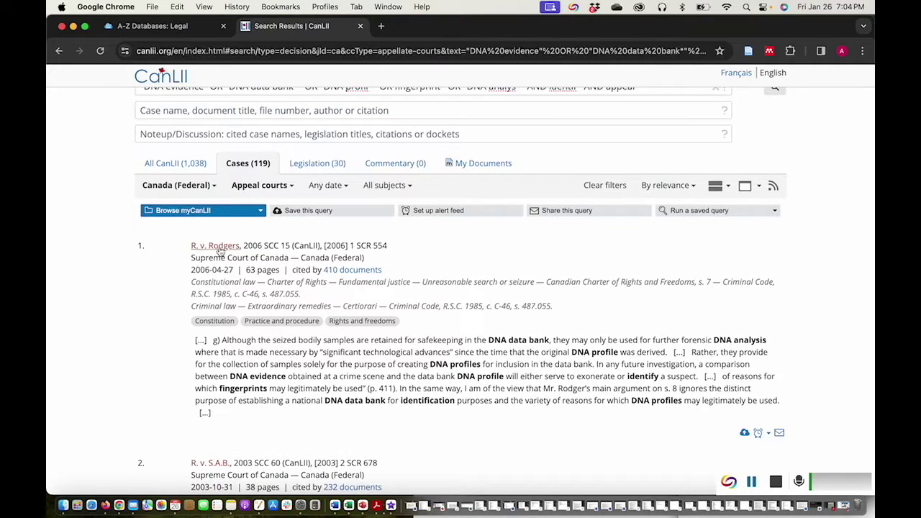
{"action": "left_click", "coordinate": [216, 246]}
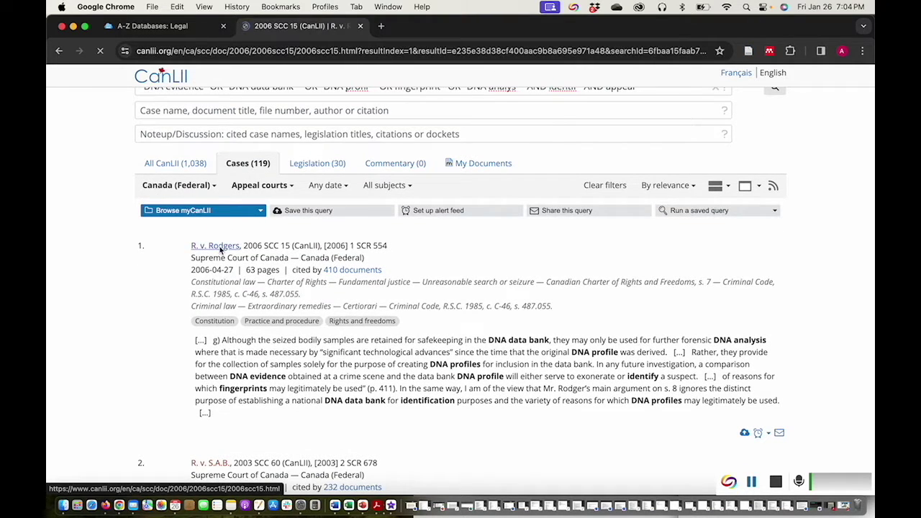
{"action": "scroll", "coordinate": [219, 250], "scroll_direction": "down", "scroll_amount": 2}
{"action": "scroll", "coordinate": [219, 249], "scroll_direction": "down", "scroll_amount": 6}
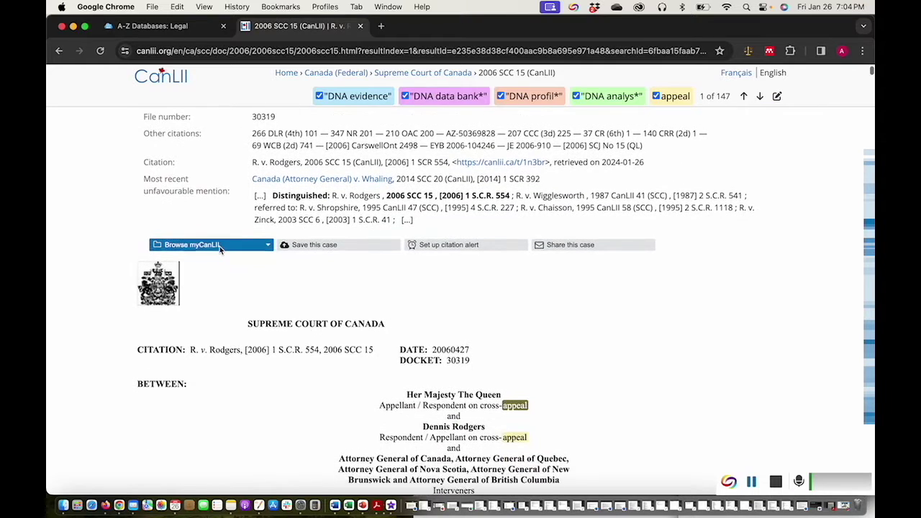
{"action": "scroll", "coordinate": [220, 249], "scroll_direction": "down", "scroll_amount": 7}
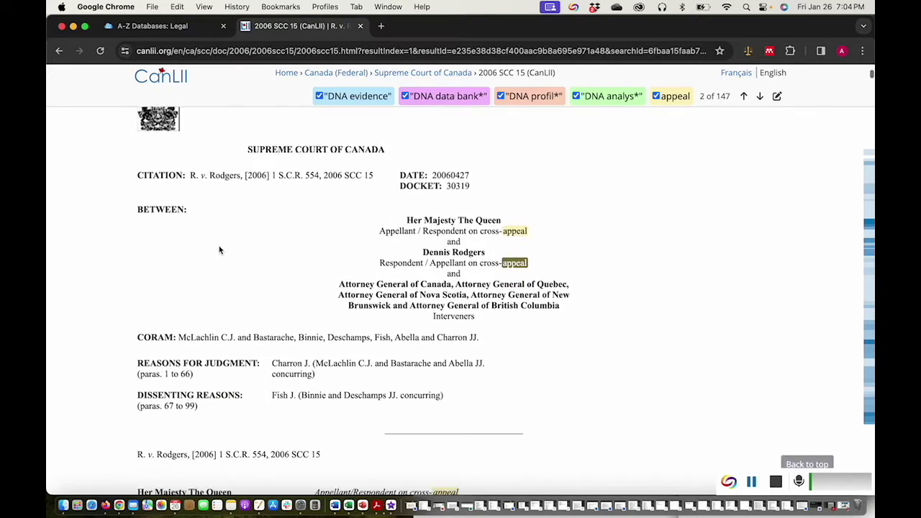
{"action": "scroll", "coordinate": [220, 249], "scroll_direction": "down", "scroll_amount": 8}
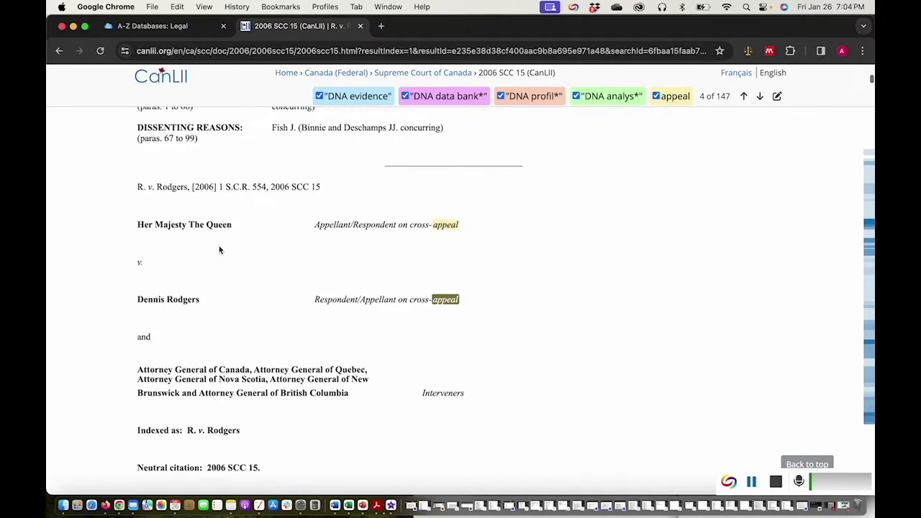
{"action": "scroll", "coordinate": [220, 249], "scroll_direction": "down", "scroll_amount": 3}
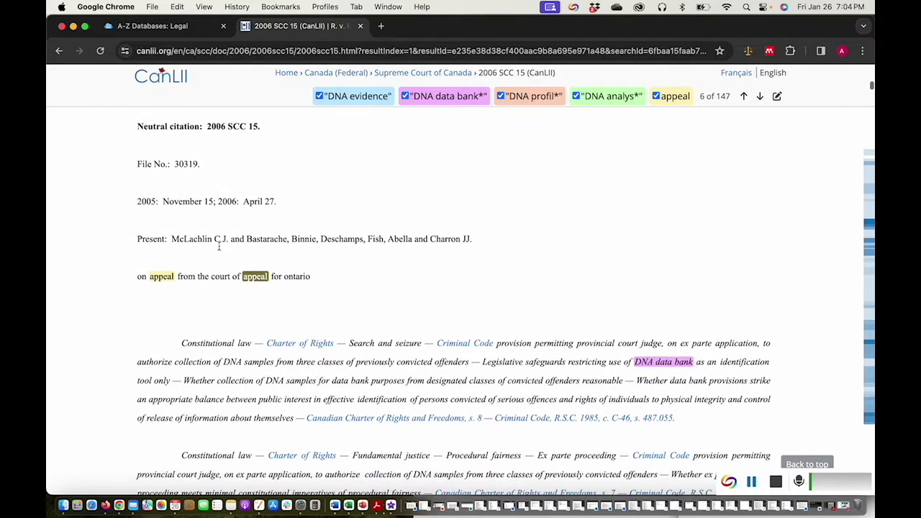
{"action": "scroll", "coordinate": [122, 282], "scroll_direction": "down", "scroll_amount": 5}
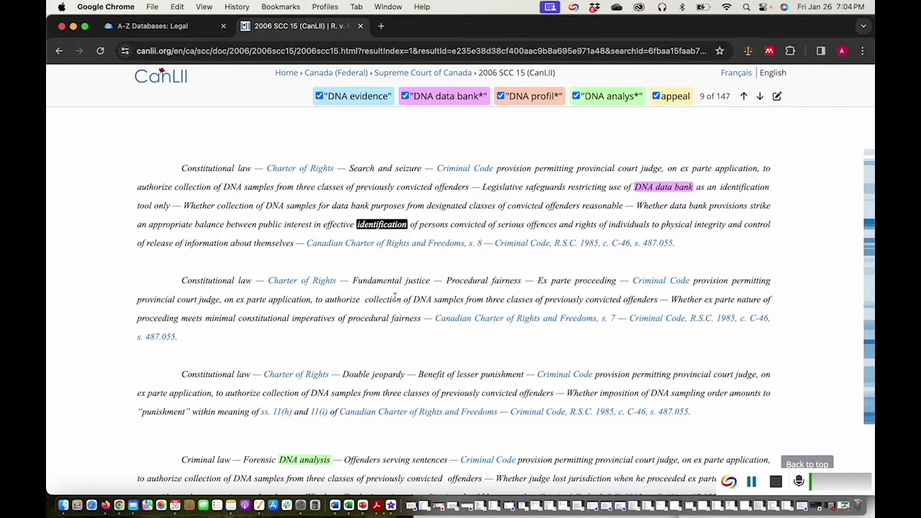
{"action": "scroll", "coordinate": [395, 301], "scroll_direction": "down", "scroll_amount": 5}
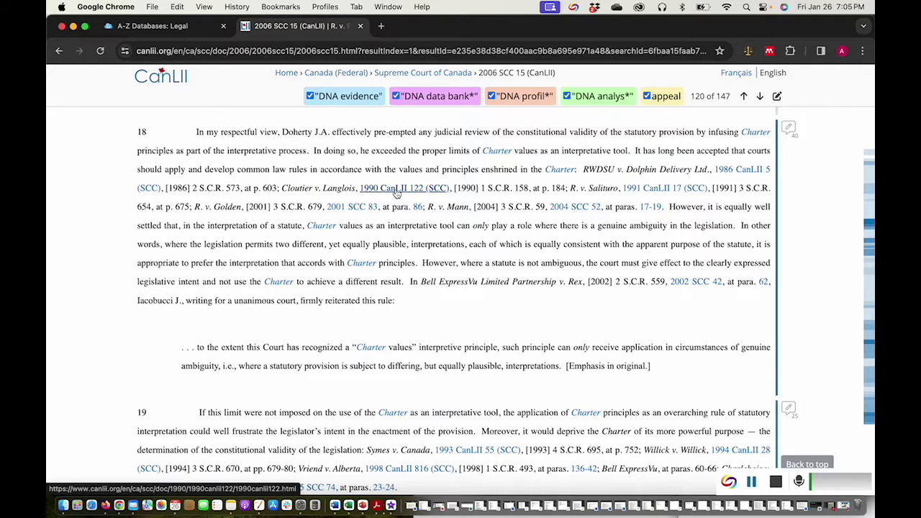
Follow the 1990 CanLII 122 (SCC) citation in paragraph 18 and skim the cited decision.
{"action": "left_click", "coordinate": [395, 190]}
{"action": "scroll", "coordinate": [395, 193], "scroll_direction": "down", "scroll_amount": 5}
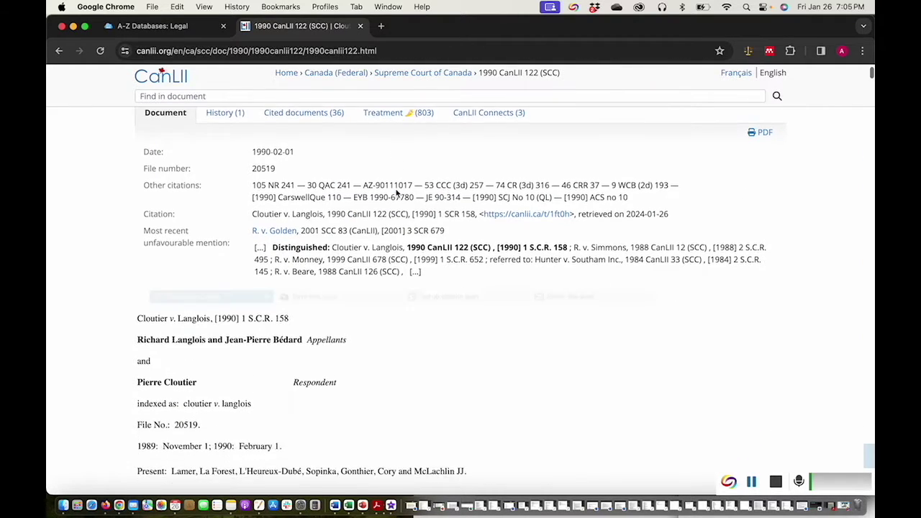
{"action": "scroll", "coordinate": [396, 192], "scroll_direction": "down", "scroll_amount": 15}
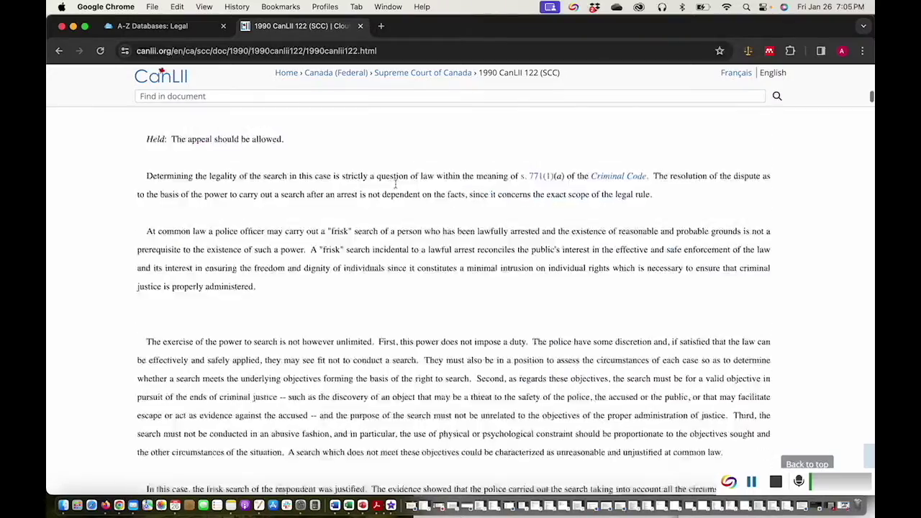
{"action": "scroll", "coordinate": [395, 189], "scroll_direction": "up", "scroll_amount": 15}
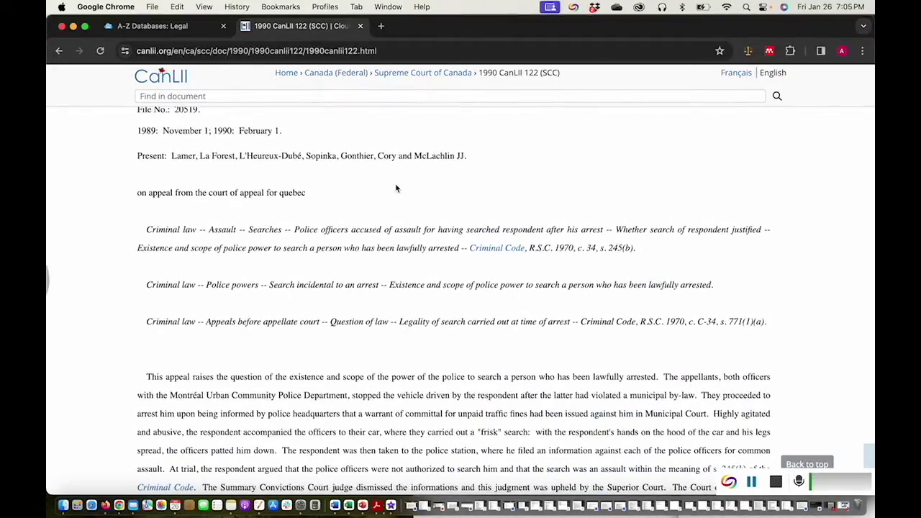
Go back to 2006 SCC 15, view the earlier Ontario Court of Appeal decision from its history, and return to the history list.
{"action": "key", "text": "super+bracketleft"}
{"action": "key", "text": "super+bracketleft"}
{"action": "scroll", "coordinate": [276, 203], "scroll_direction": "down", "scroll_amount": 10}
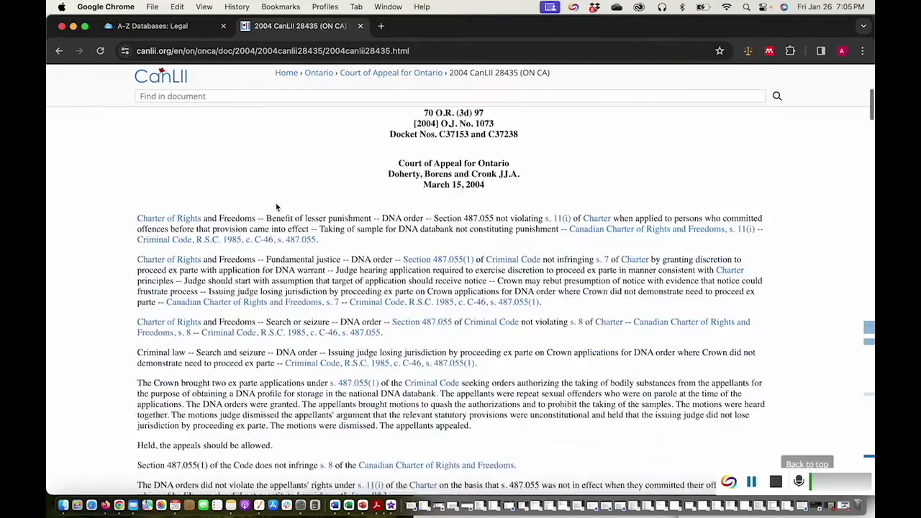
{"action": "scroll", "coordinate": [276, 203], "scroll_direction": "up", "scroll_amount": 10}
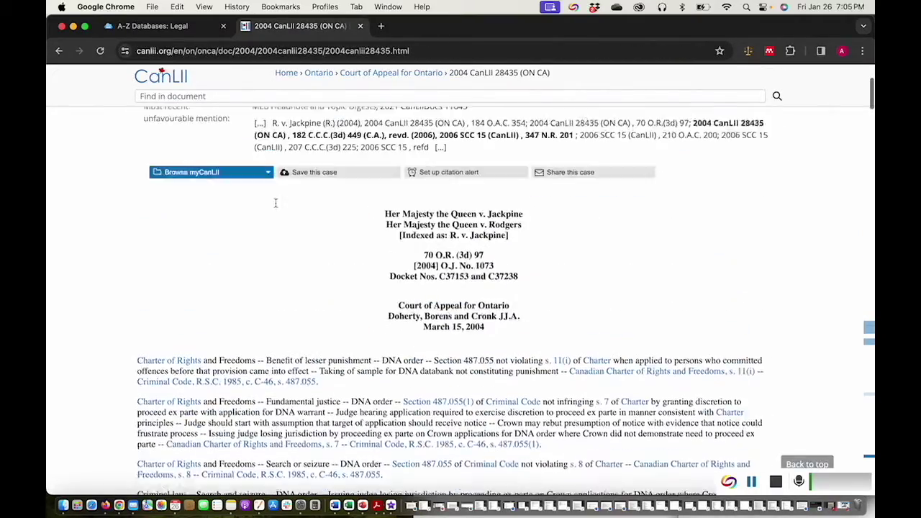
{"action": "key", "text": "super+bracketright"}
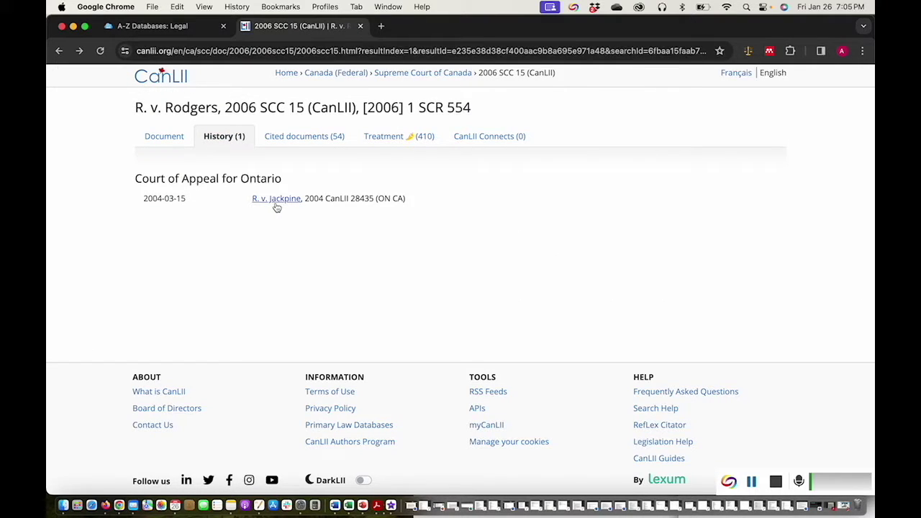
Review the legislation and decisions cited by 2006 SCC 15.
{"action": "left_click", "coordinate": [282, 142]}
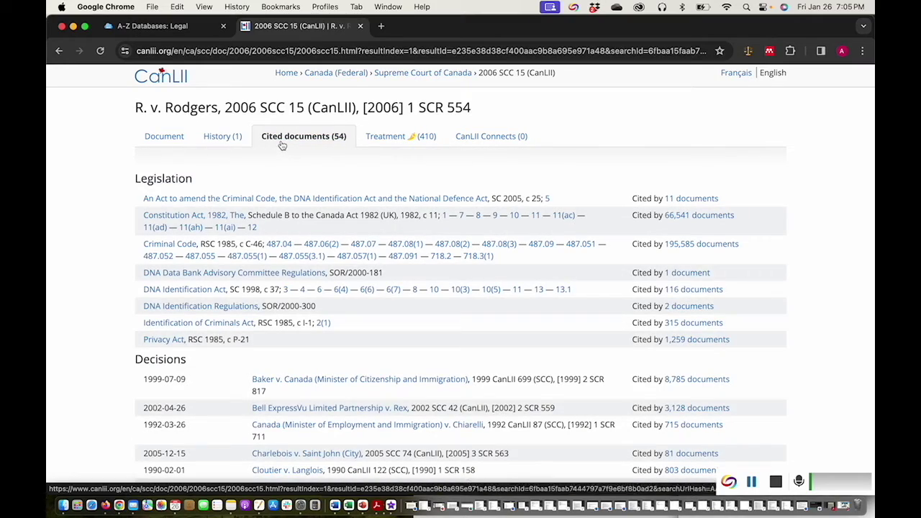
{"action": "scroll", "coordinate": [282, 141], "scroll_direction": "down", "scroll_amount": 3}
{"action": "scroll", "coordinate": [282, 140], "scroll_direction": "down", "scroll_amount": 10}
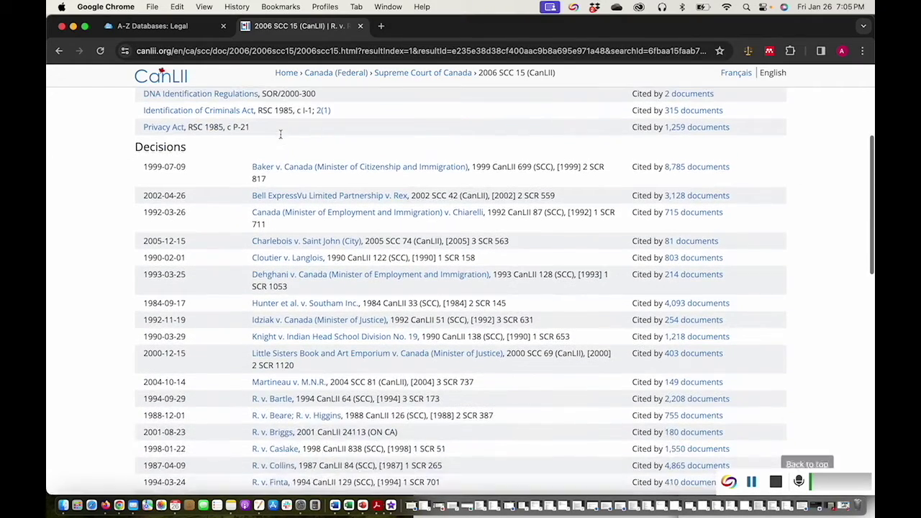
{"action": "scroll", "coordinate": [282, 139], "scroll_direction": "down", "scroll_amount": 4}
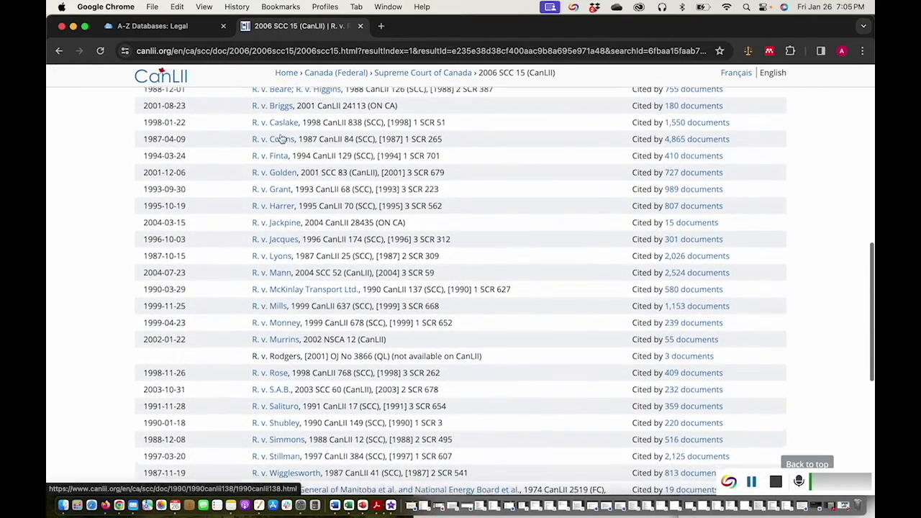
{"action": "scroll", "coordinate": [282, 139], "scroll_direction": "up", "scroll_amount": 10}
{"action": "scroll", "coordinate": [282, 139], "scroll_direction": "up", "scroll_amount": 5}
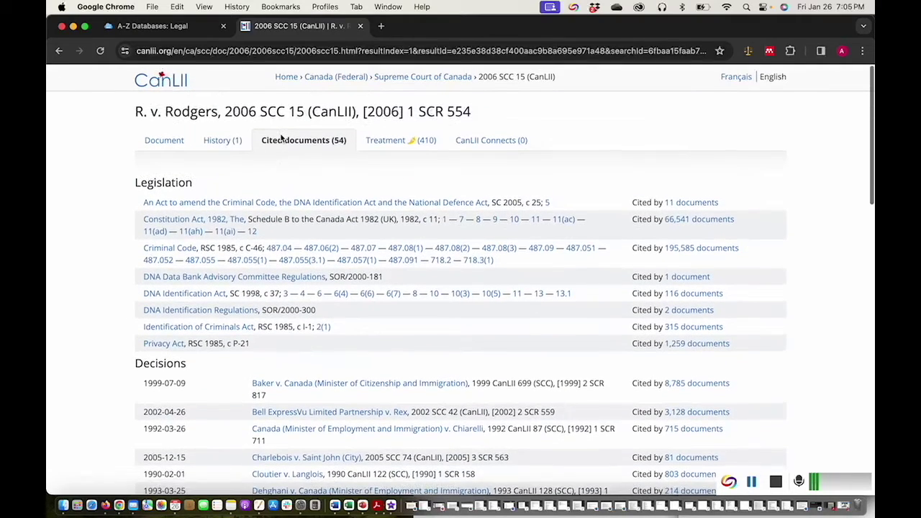
Review the citations in the treatment of 2006 SCC 15 and check CanLII Connects for commentary on the case.
{"action": "left_click", "coordinate": [389, 140]}
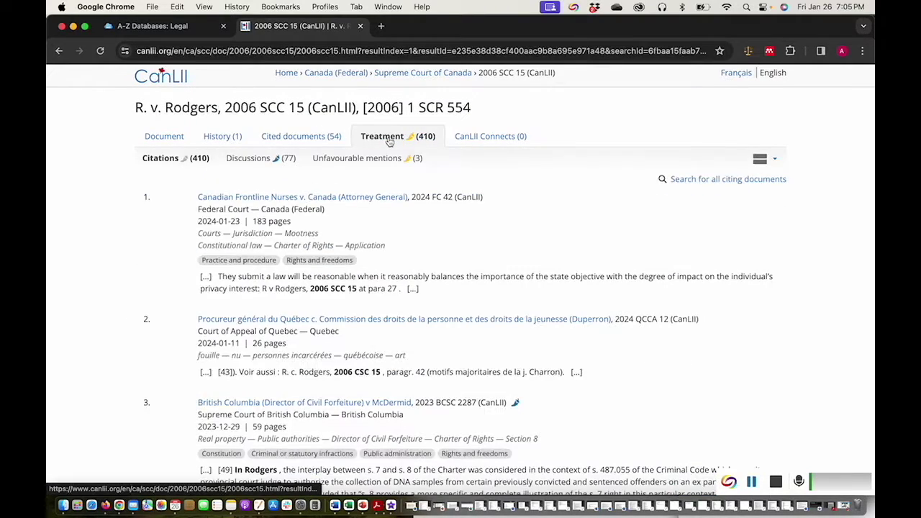
{"action": "scroll", "coordinate": [390, 142], "scroll_direction": "down", "scroll_amount": 3}
{"action": "scroll", "coordinate": [389, 142], "scroll_direction": "down", "scroll_amount": 5}
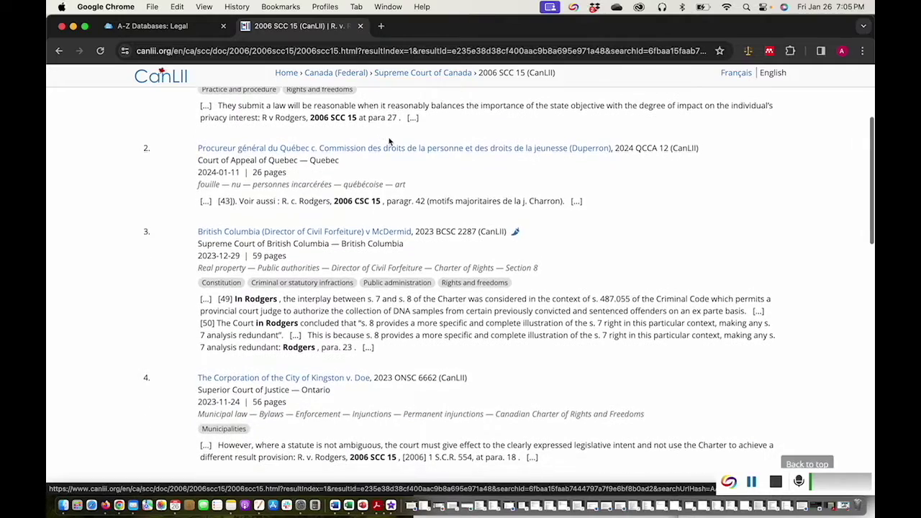
{"action": "scroll", "coordinate": [389, 137], "scroll_direction": "down", "scroll_amount": 8}
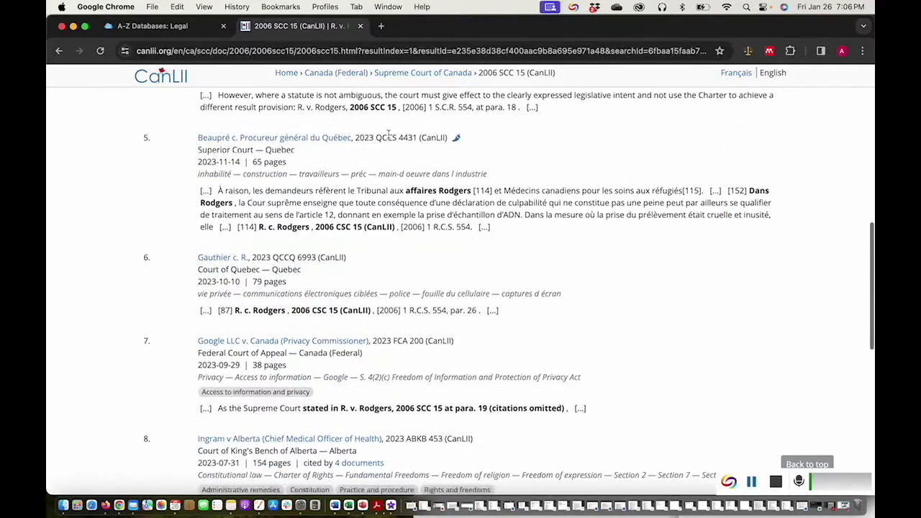
{"action": "scroll", "coordinate": [389, 139], "scroll_direction": "down", "scroll_amount": 3}
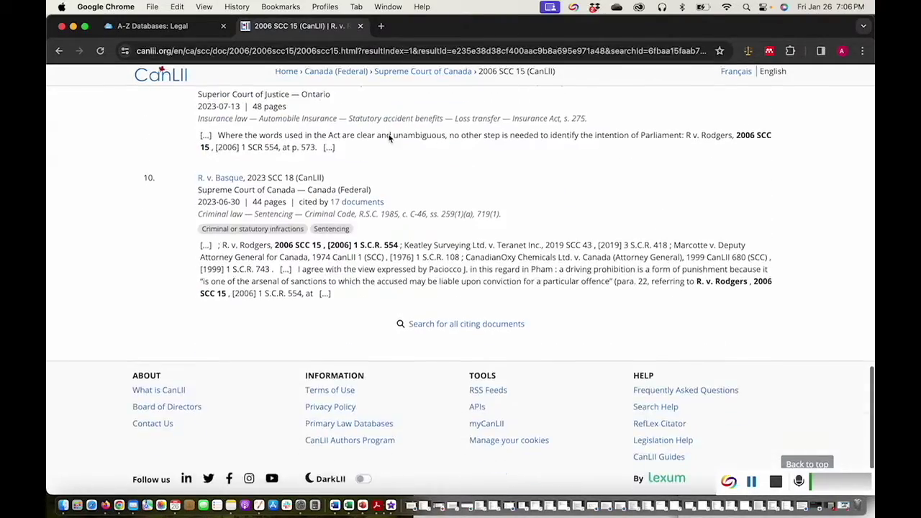
{"action": "scroll", "coordinate": [389, 139], "scroll_direction": "up", "scroll_amount": 10}
{"action": "scroll", "coordinate": [389, 139], "scroll_direction": "up", "scroll_amount": 8}
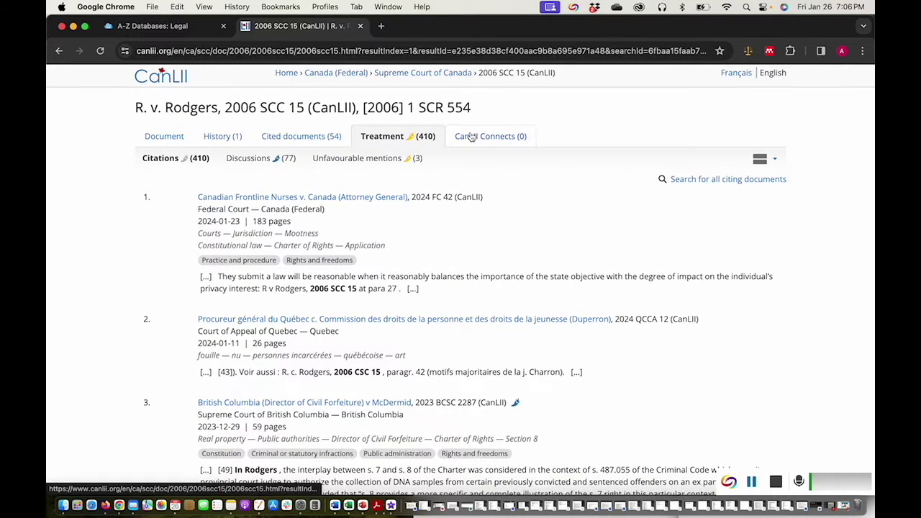
{"action": "left_click", "coordinate": [470, 136]}
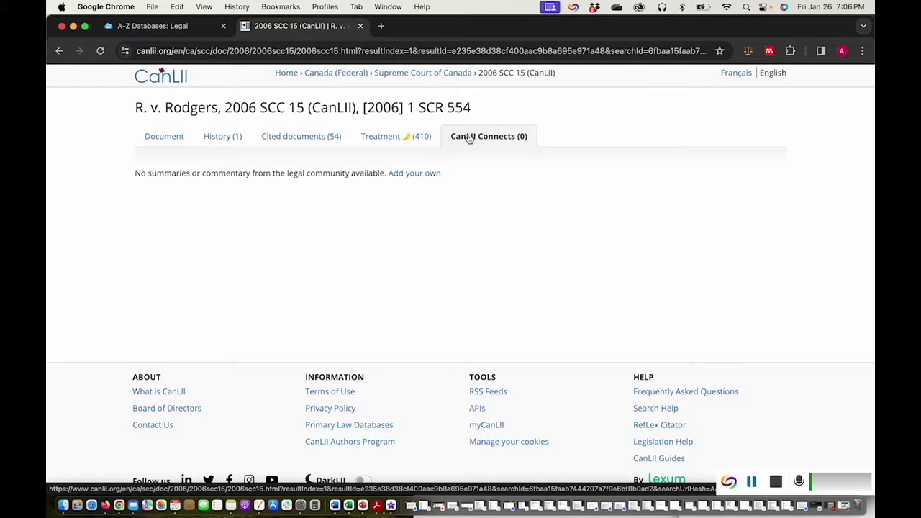
Return to the document view of 2006 SCC 15 and save the case to myCanLII with its default title.
{"action": "left_click", "coordinate": [159, 136]}
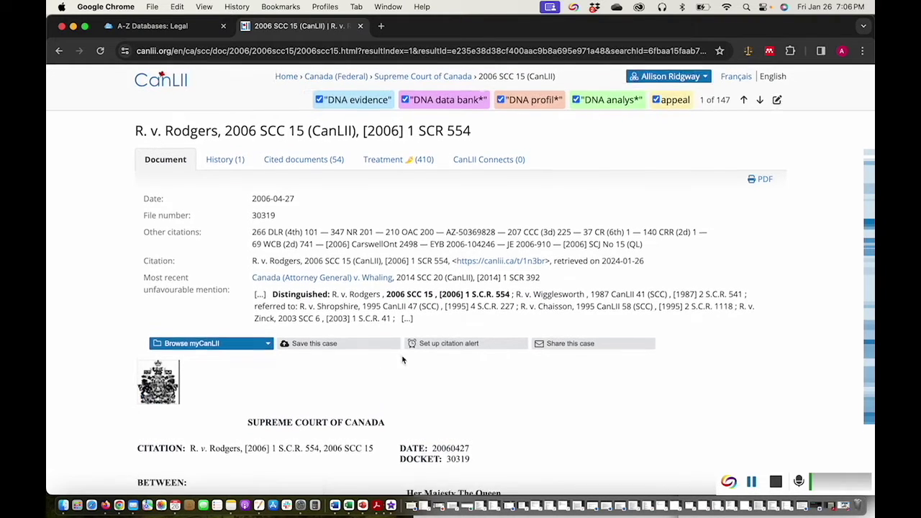
{"action": "scroll", "coordinate": [374, 353], "scroll_direction": "down", "scroll_amount": 1}
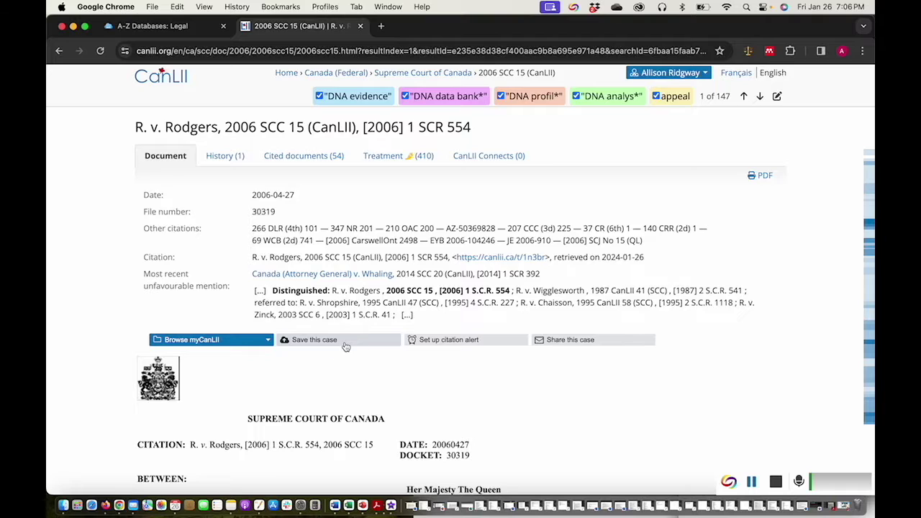
{"action": "left_click", "coordinate": [345, 347]}
{"action": "left_click", "coordinate": [344, 342]}
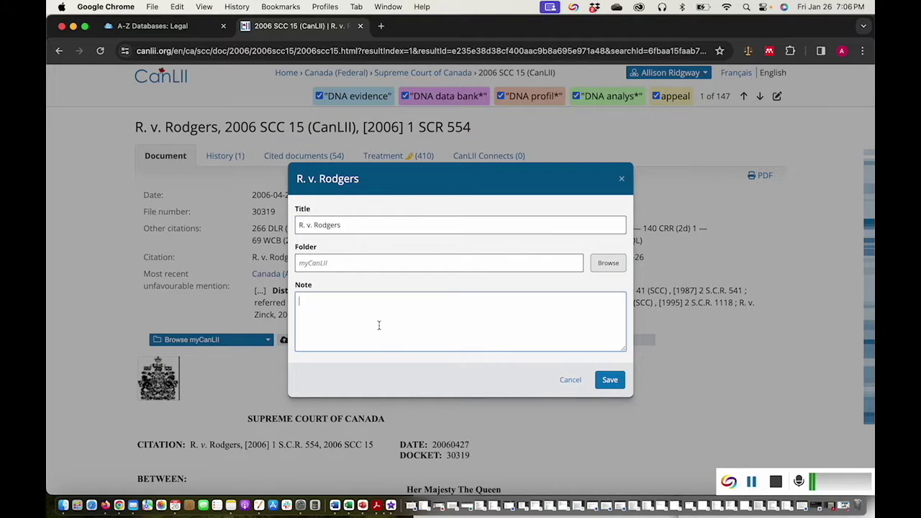
{"action": "left_click", "coordinate": [609, 376]}
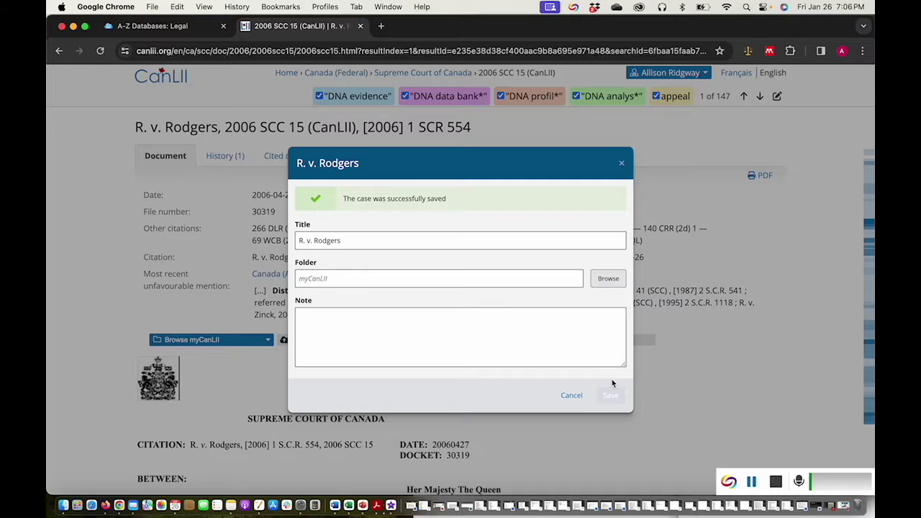
{"action": "left_click", "coordinate": [621, 165]}
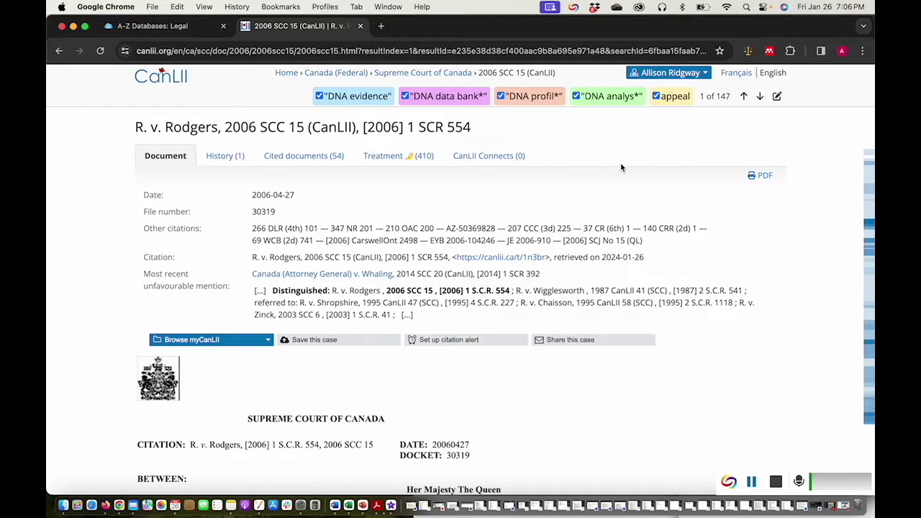
Switch to the Trent University Library site and open the appointment Booking Page through Library Research Help and Book-A-Librarian.
{"action": "key", "text": "super+alt+Left"}
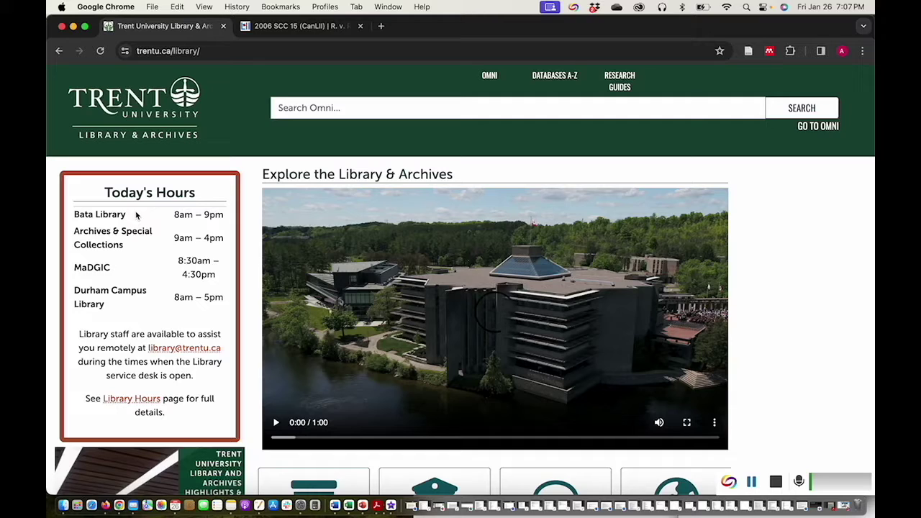
{"action": "scroll", "coordinate": [244, 280], "scroll_direction": "down", "scroll_amount": 8}
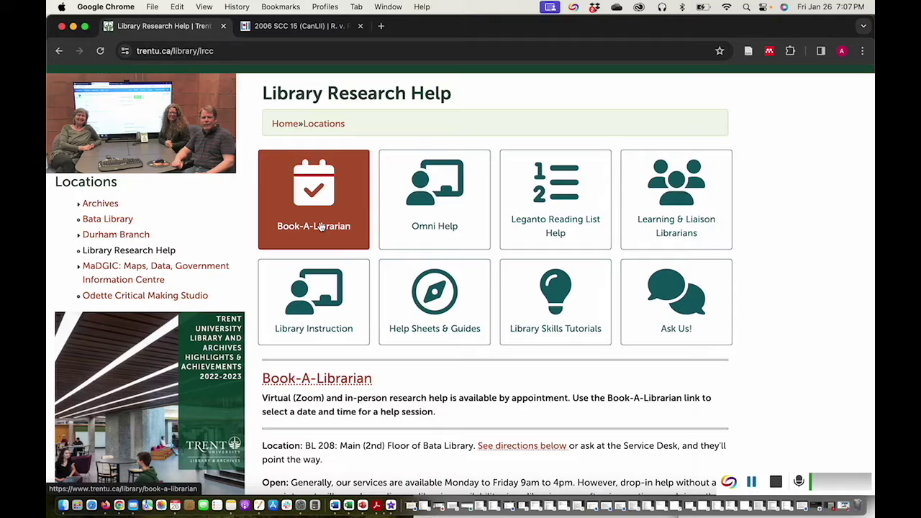
{"action": "left_click", "coordinate": [322, 227]}
{"action": "scroll", "coordinate": [340, 216], "scroll_direction": "down", "scroll_amount": 1}
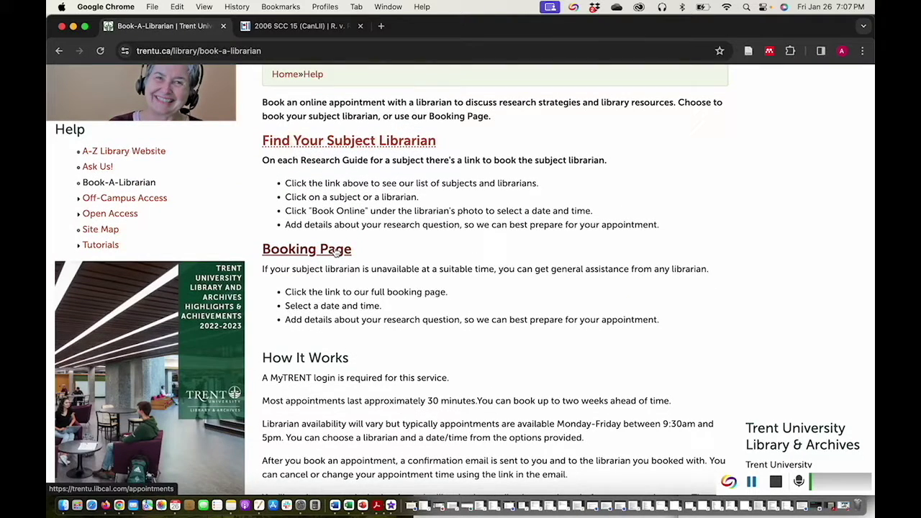
{"action": "left_click", "coordinate": [335, 247]}
Choose an in-person appointment at Bata Library Rm 208 with the first listed librarian for Wednesday, January 31, 2024 at 3:00 PM.
{"action": "left_click", "coordinate": [335, 189]}
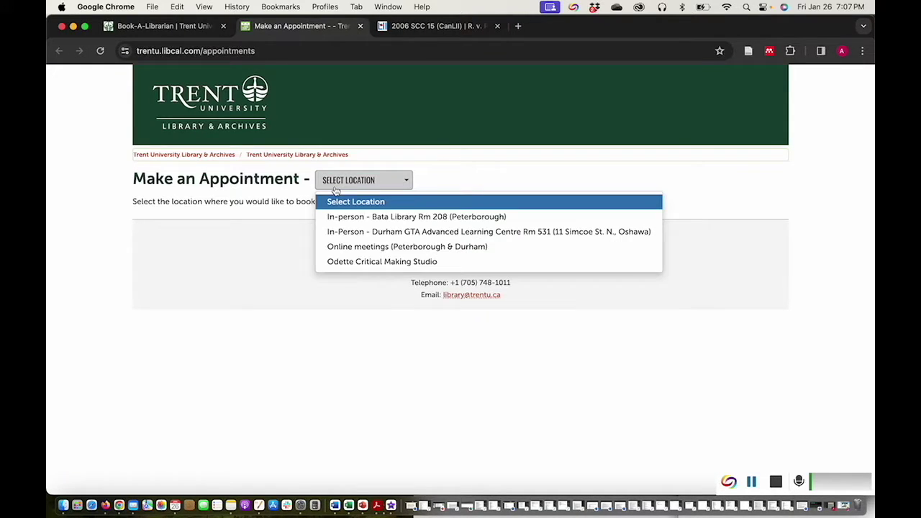
{"action": "left_click", "coordinate": [344, 217]}
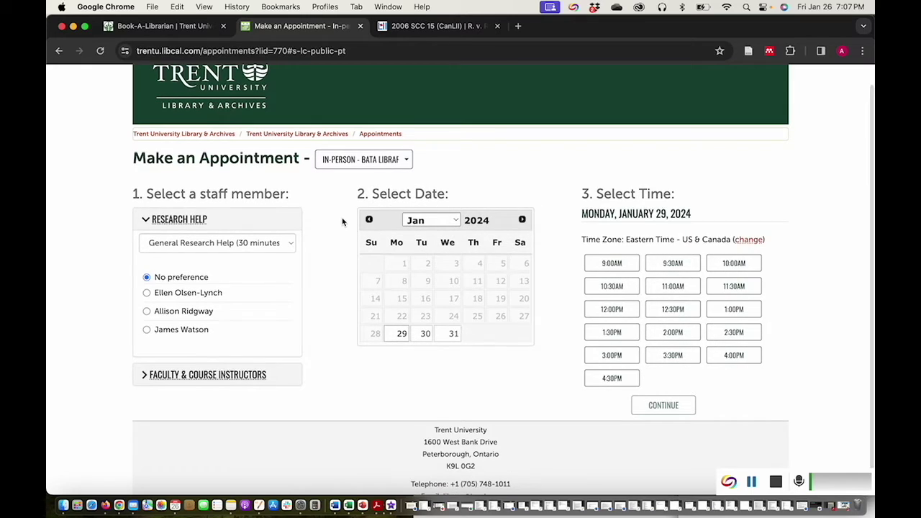
{"action": "left_click", "coordinate": [244, 296]}
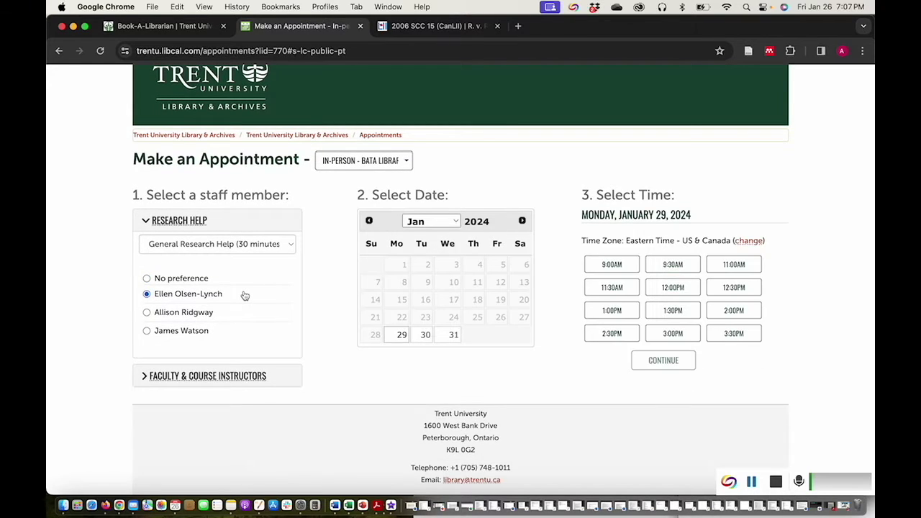
{"action": "left_click", "coordinate": [444, 337]}
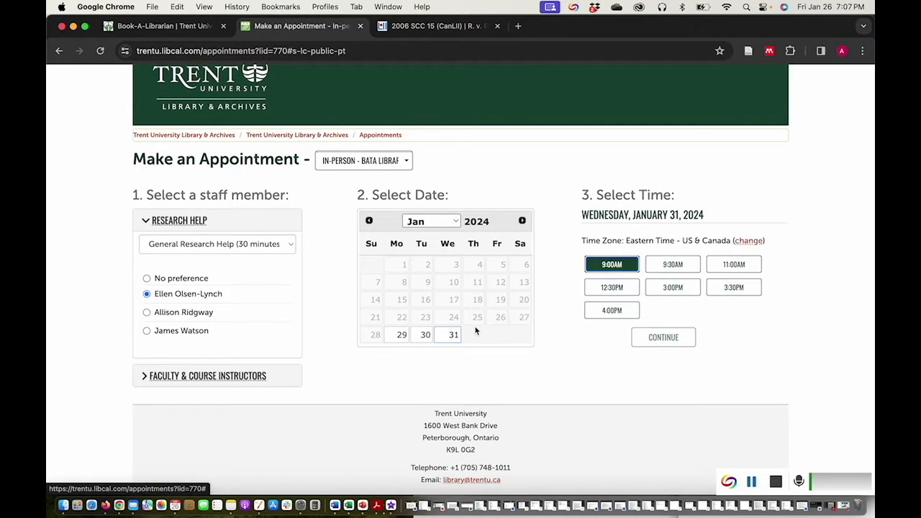
{"action": "left_click", "coordinate": [675, 289]}
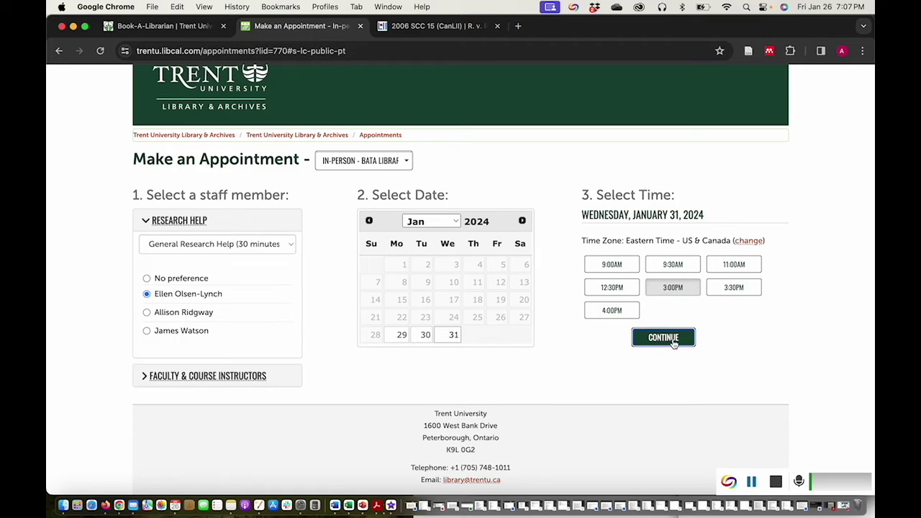